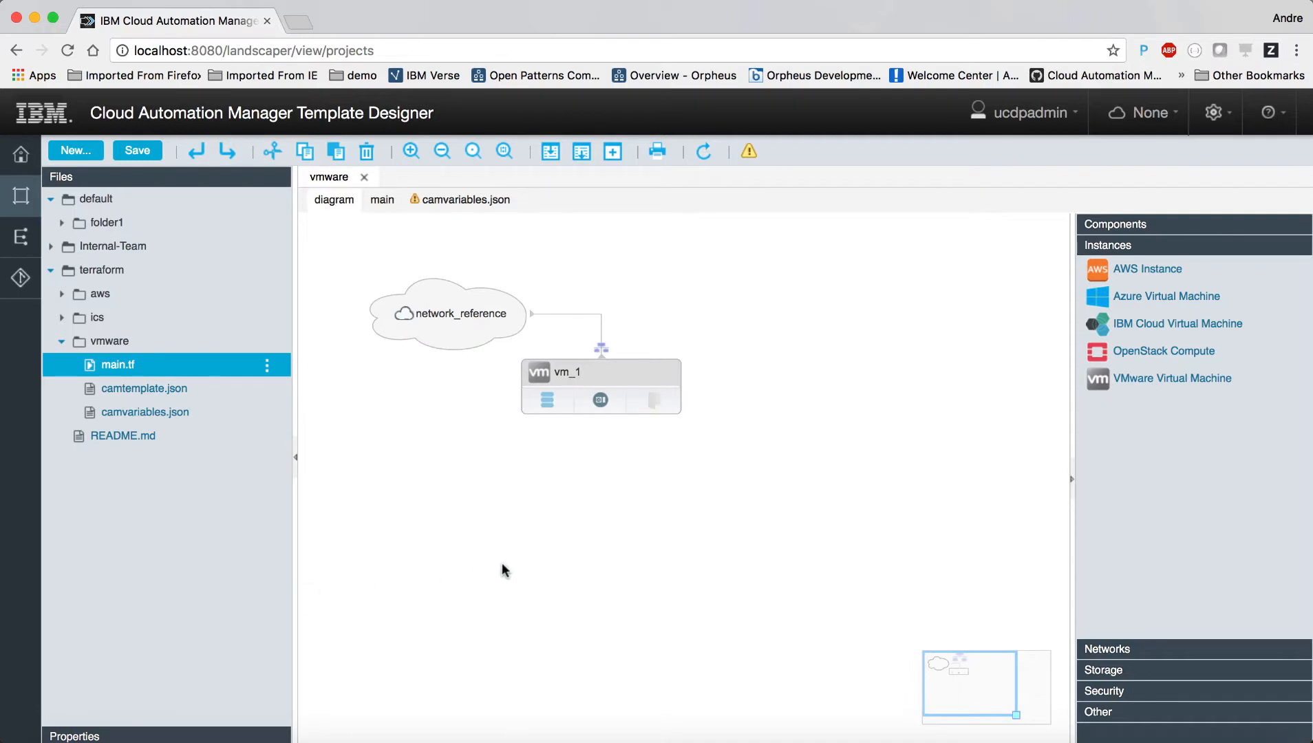
# Step: Select the vm_1 node in the vmware template diagram to show its name, folder, memory and CPU properties
pyautogui.click(604, 373)
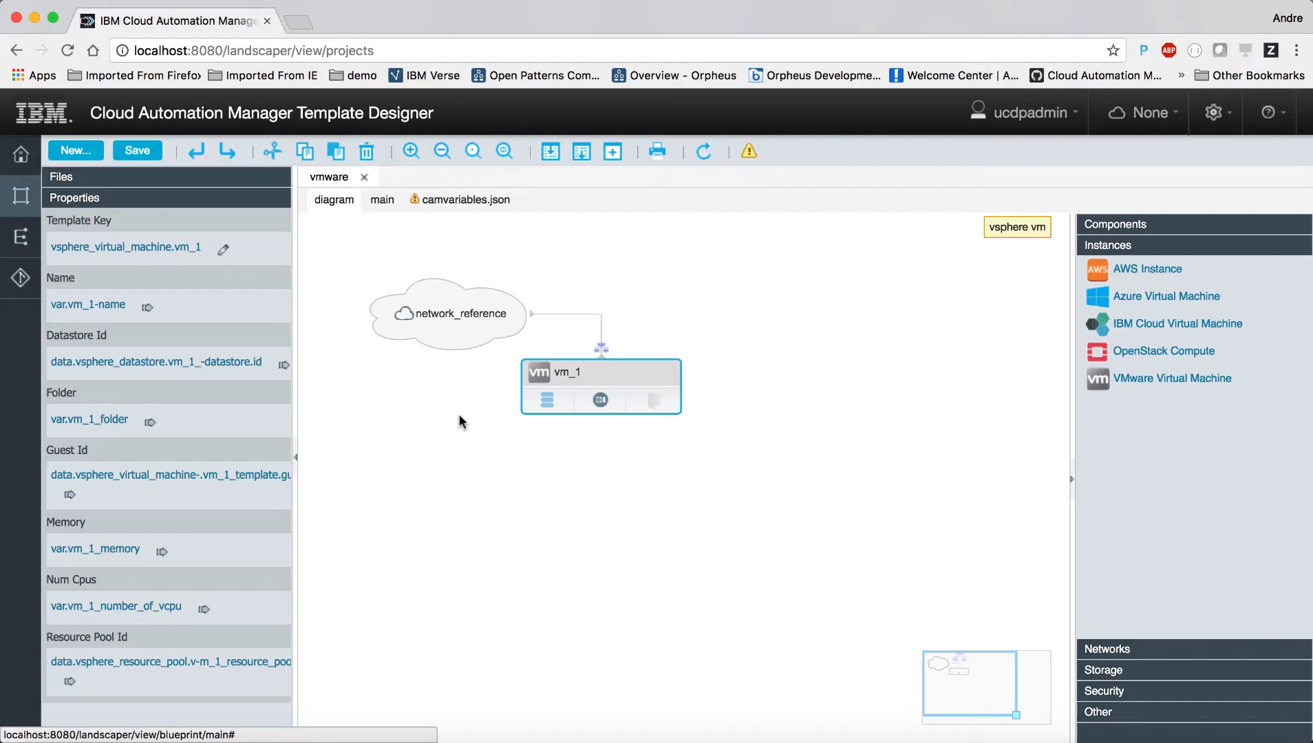
# Step: Switch to the main.tf code and review its variables and vsphere_virtual_machine resource
pyautogui.click(382, 201)
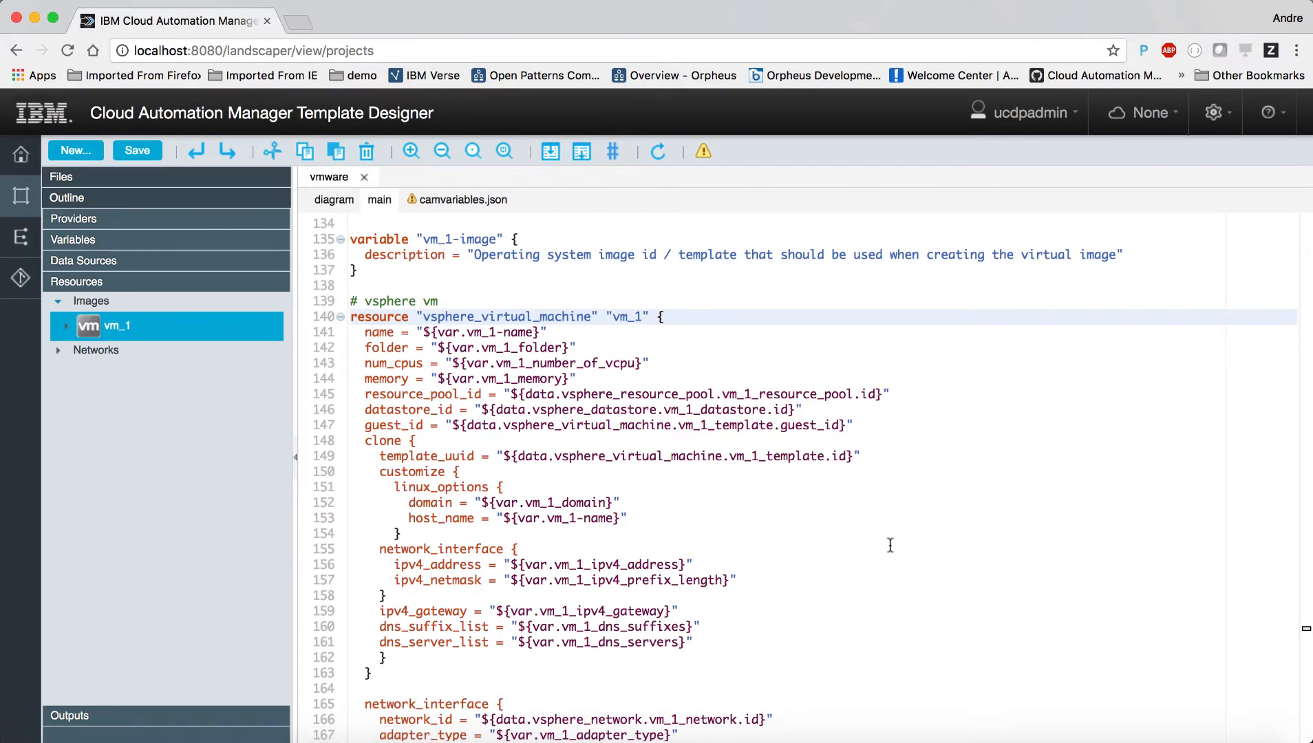
pyautogui.scroll(-5, 890, 545)
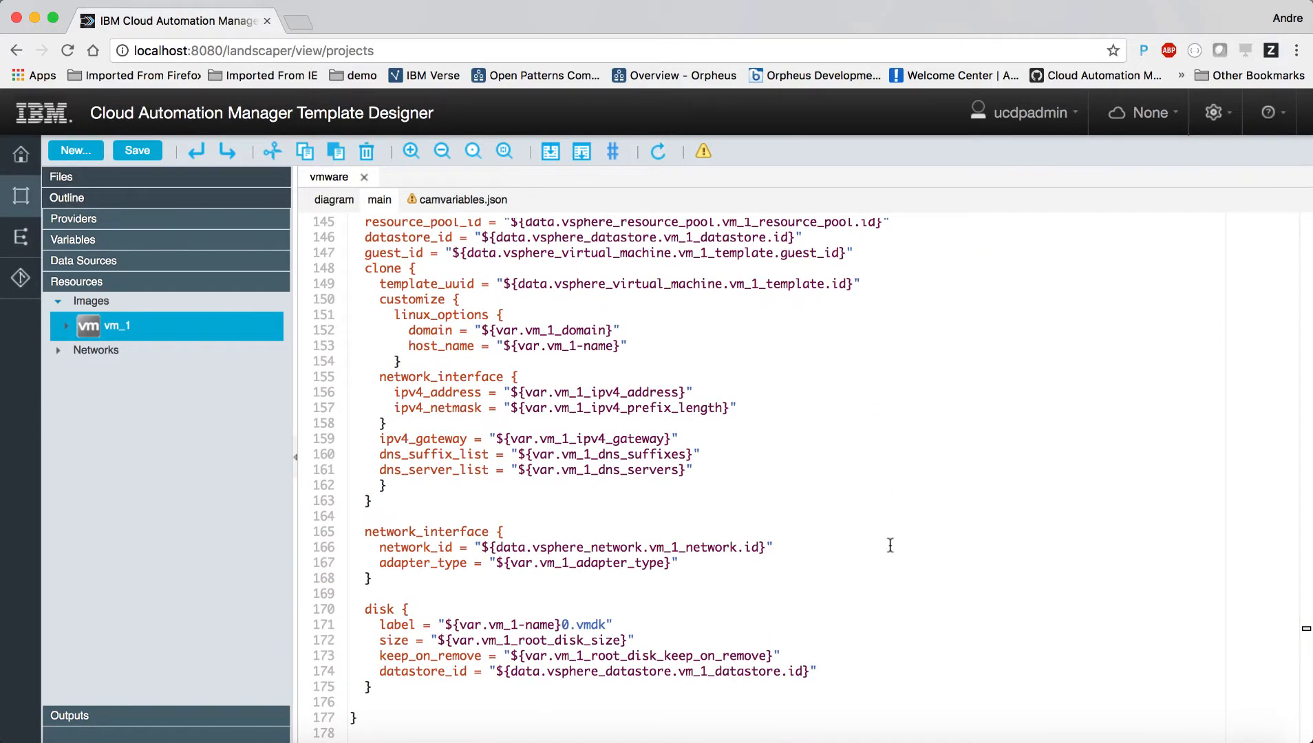
pyautogui.scroll(10, 890, 545)
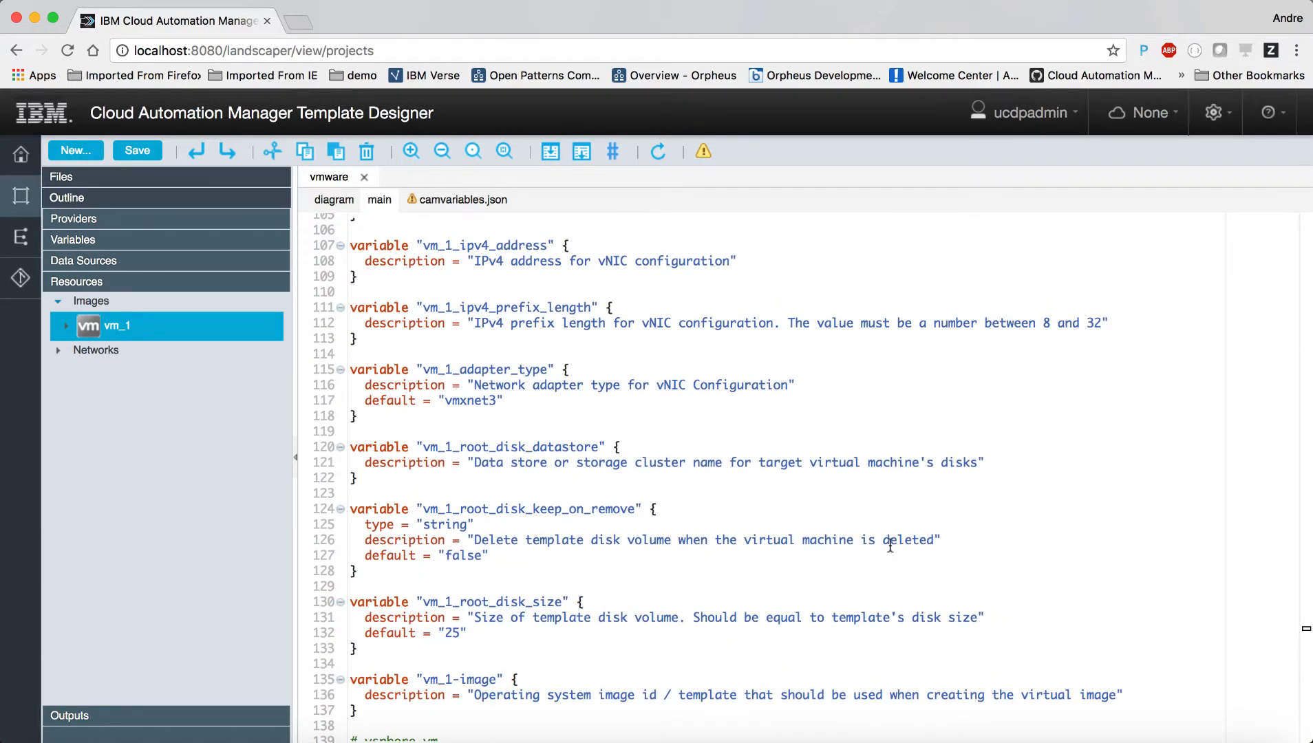
pyautogui.scroll(20, 890, 545)
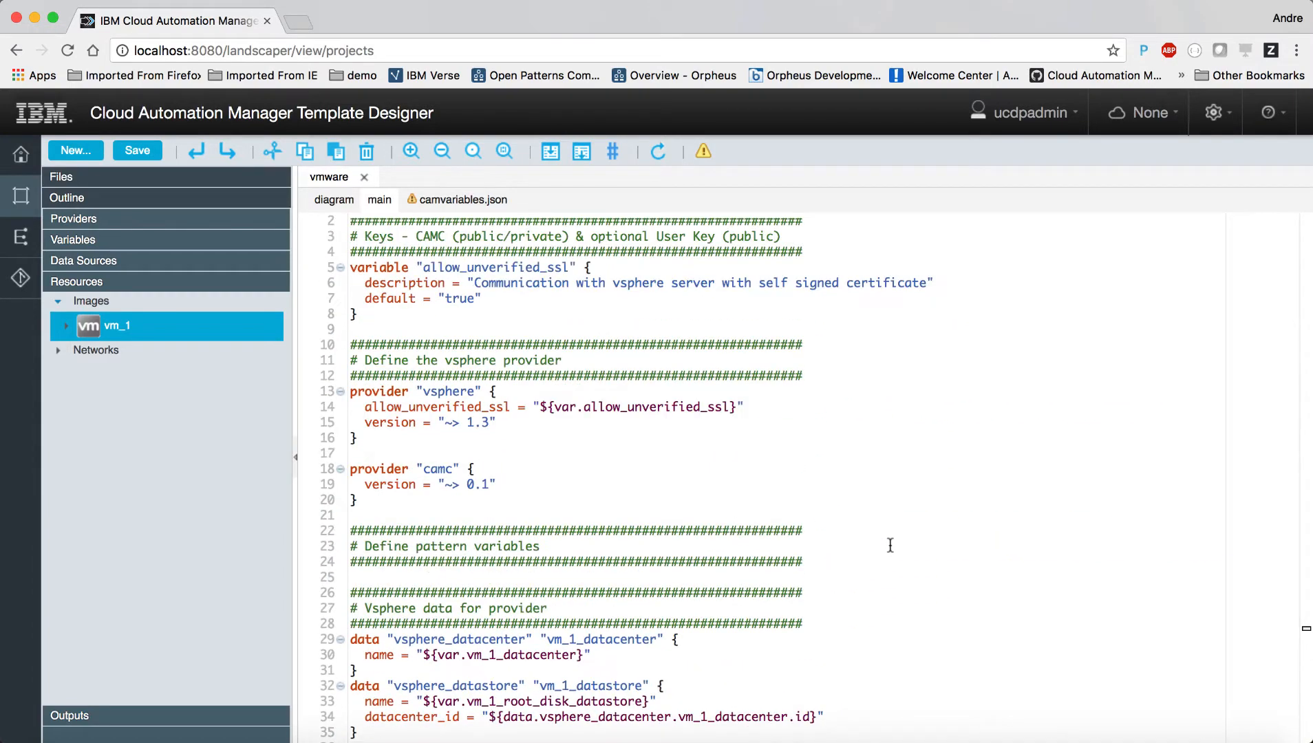
pyautogui.scroll(1, 891, 545)
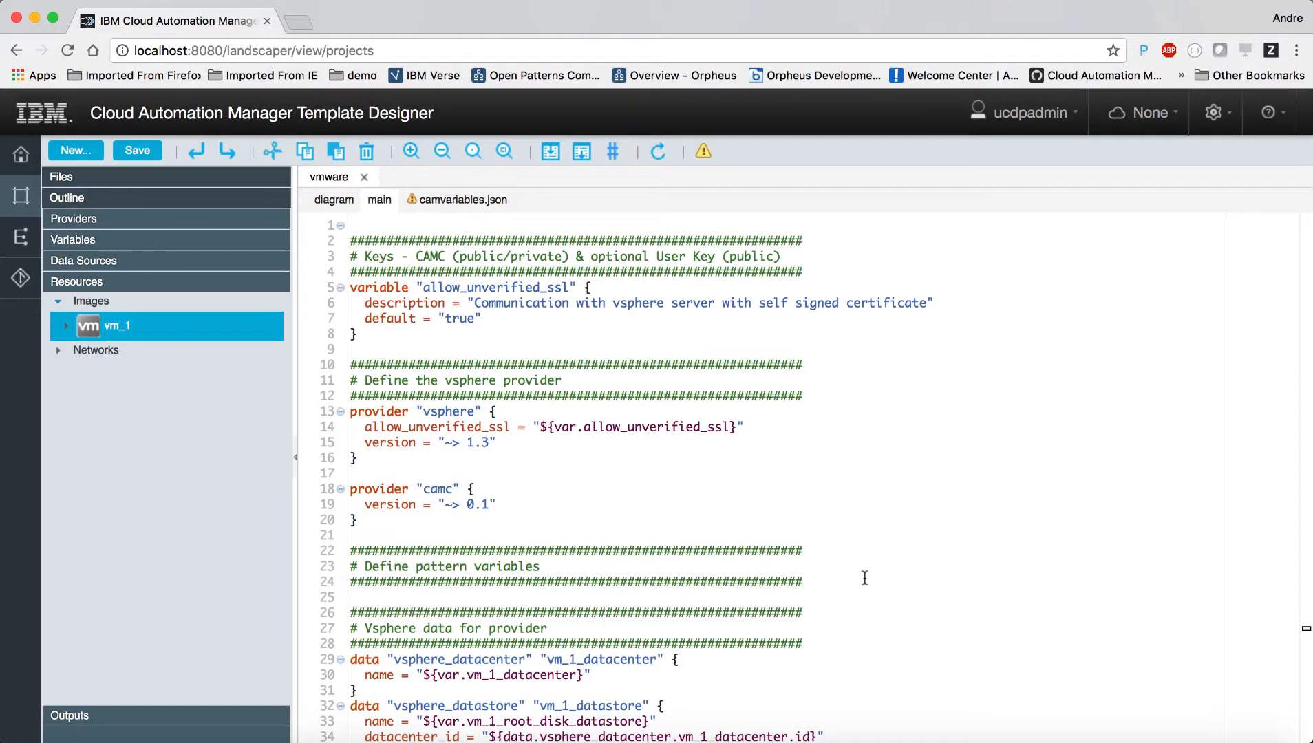
pyautogui.scroll(-4, 864, 578)
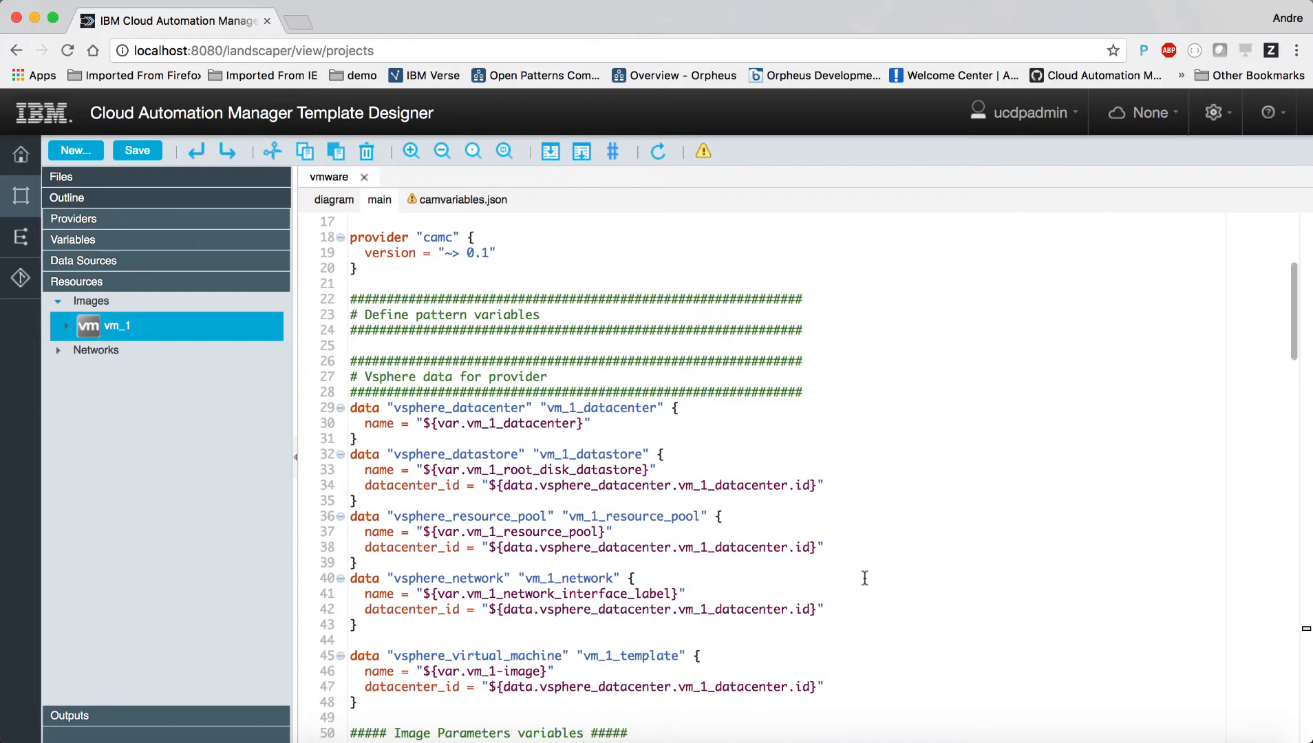
pyautogui.scroll(-4, 892, 575)
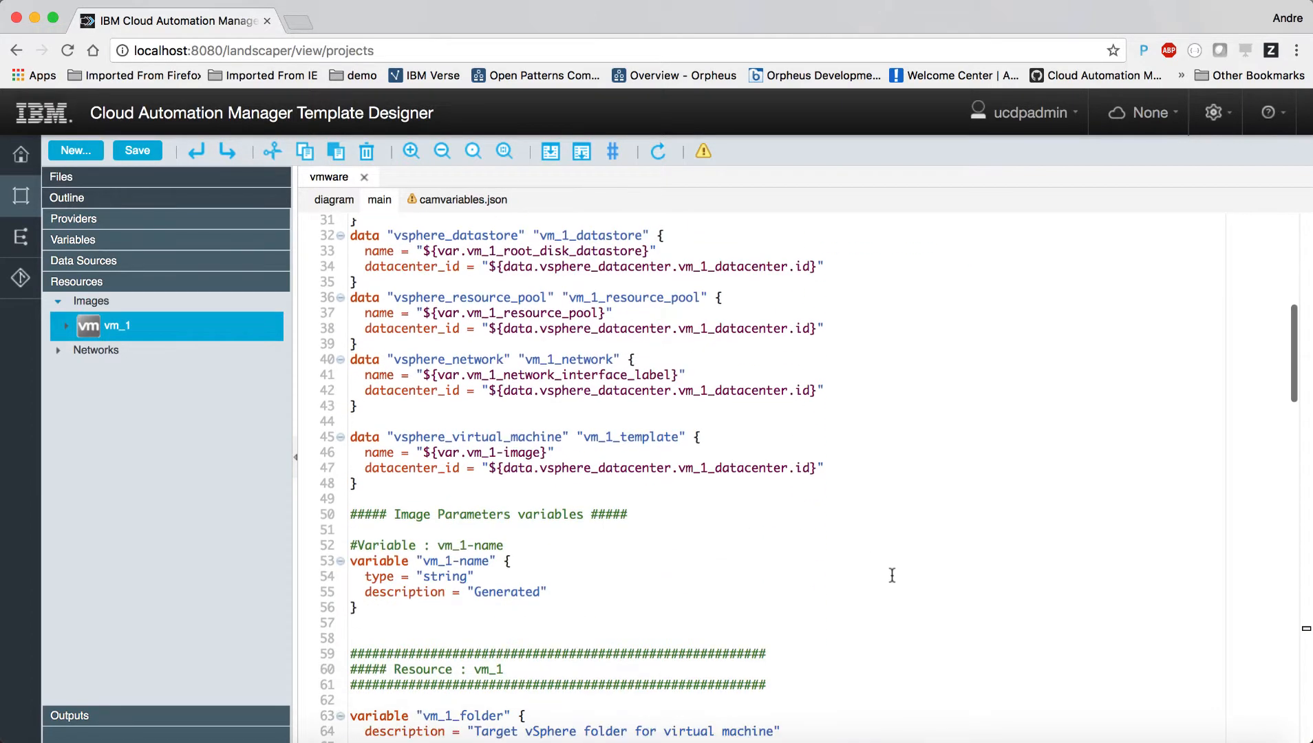
pyautogui.scroll(8, 892, 575)
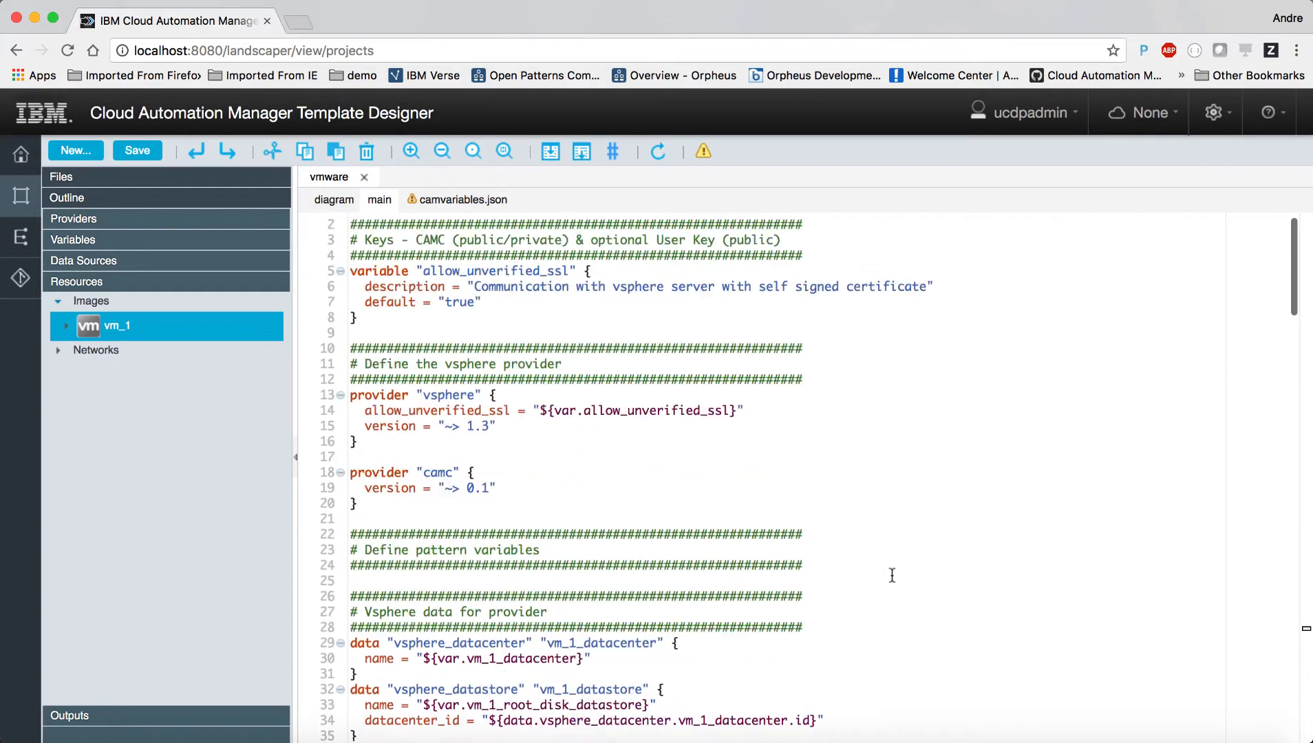
pyautogui.scroll(-7, 892, 575)
pyautogui.scroll(-10, 892, 575)
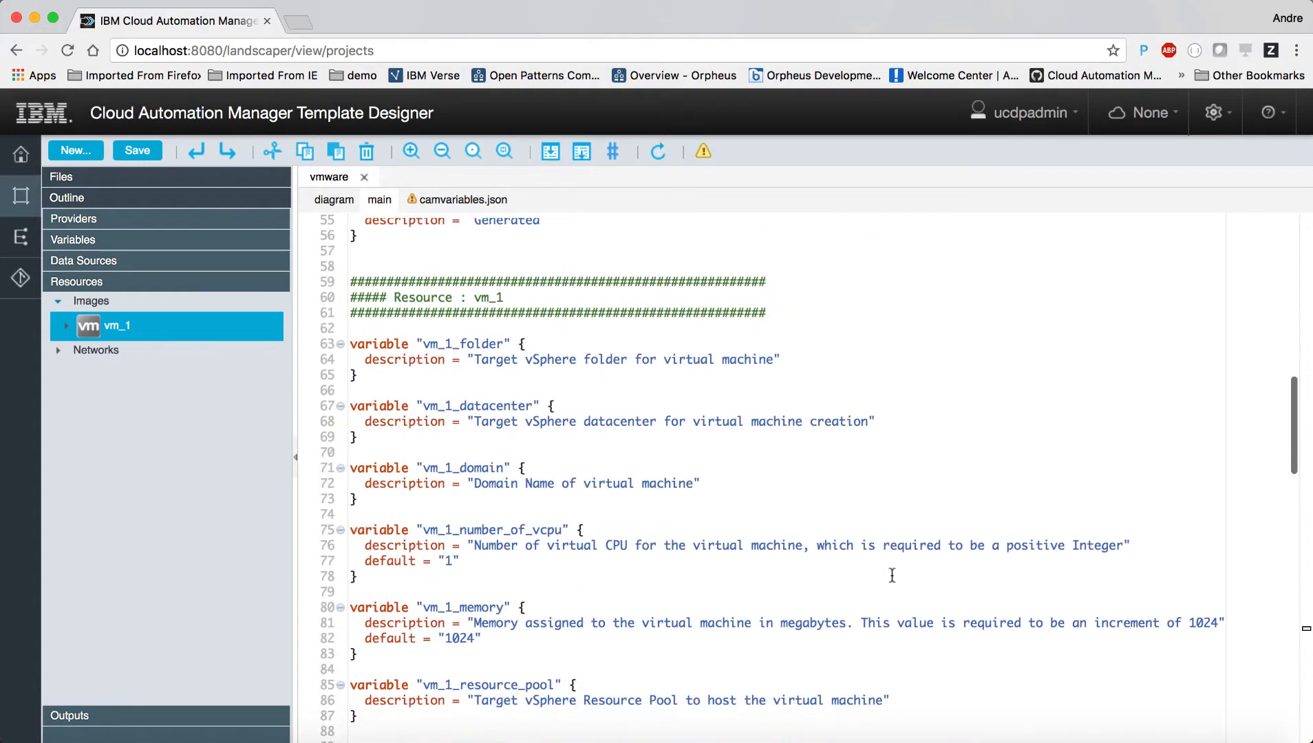
pyautogui.scroll(-1, 891, 576)
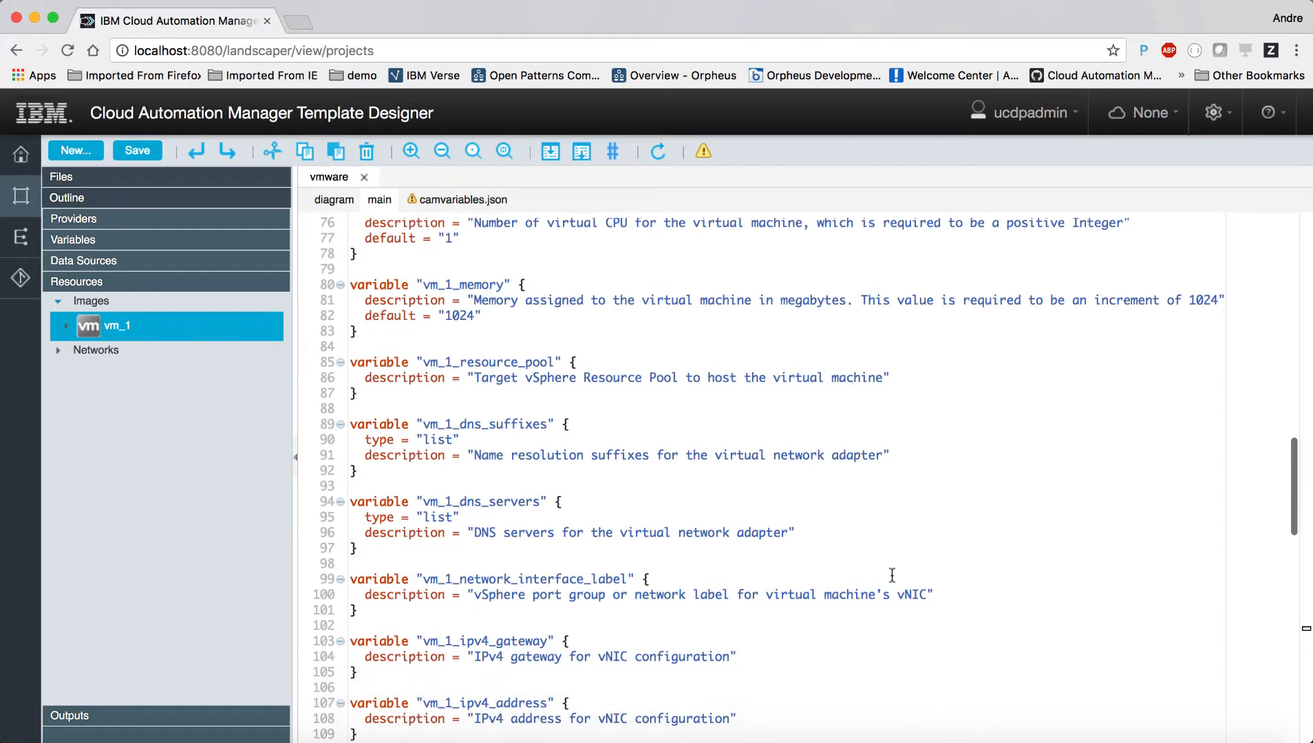
pyautogui.scroll(-8, 892, 575)
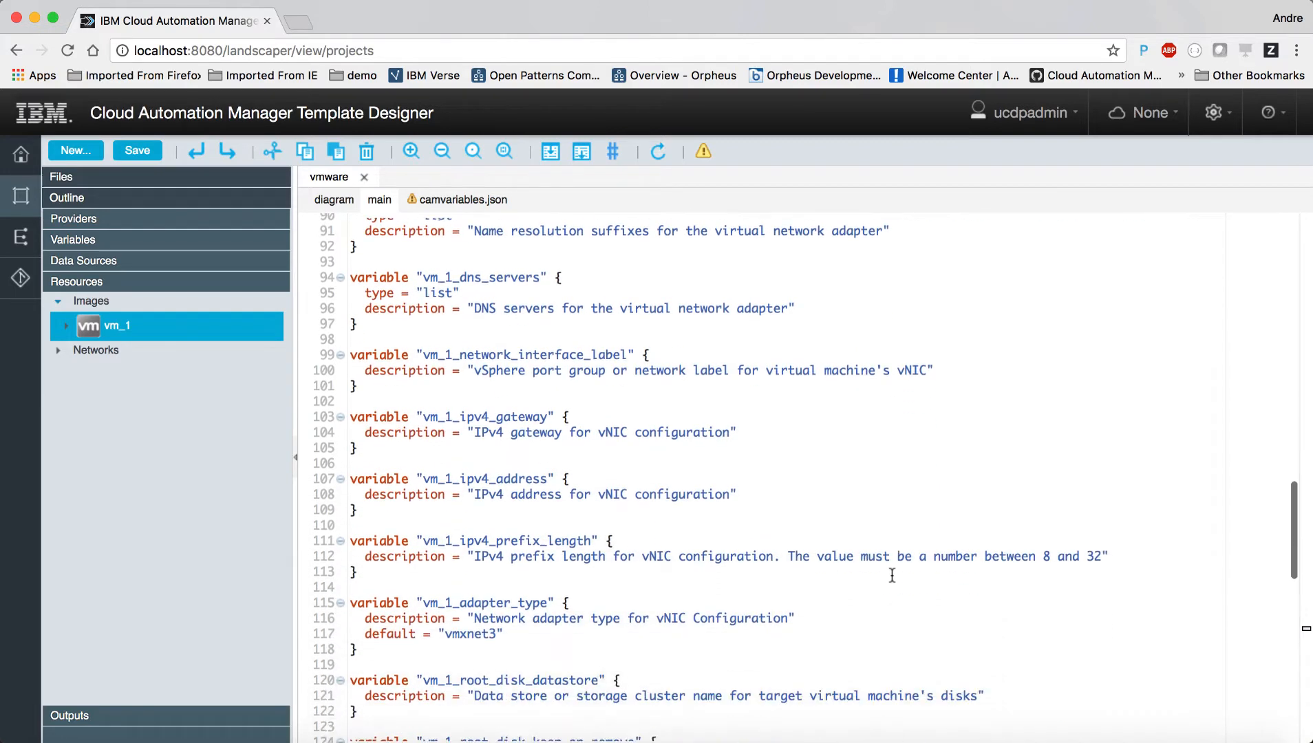
pyautogui.scroll(-2, 892, 575)
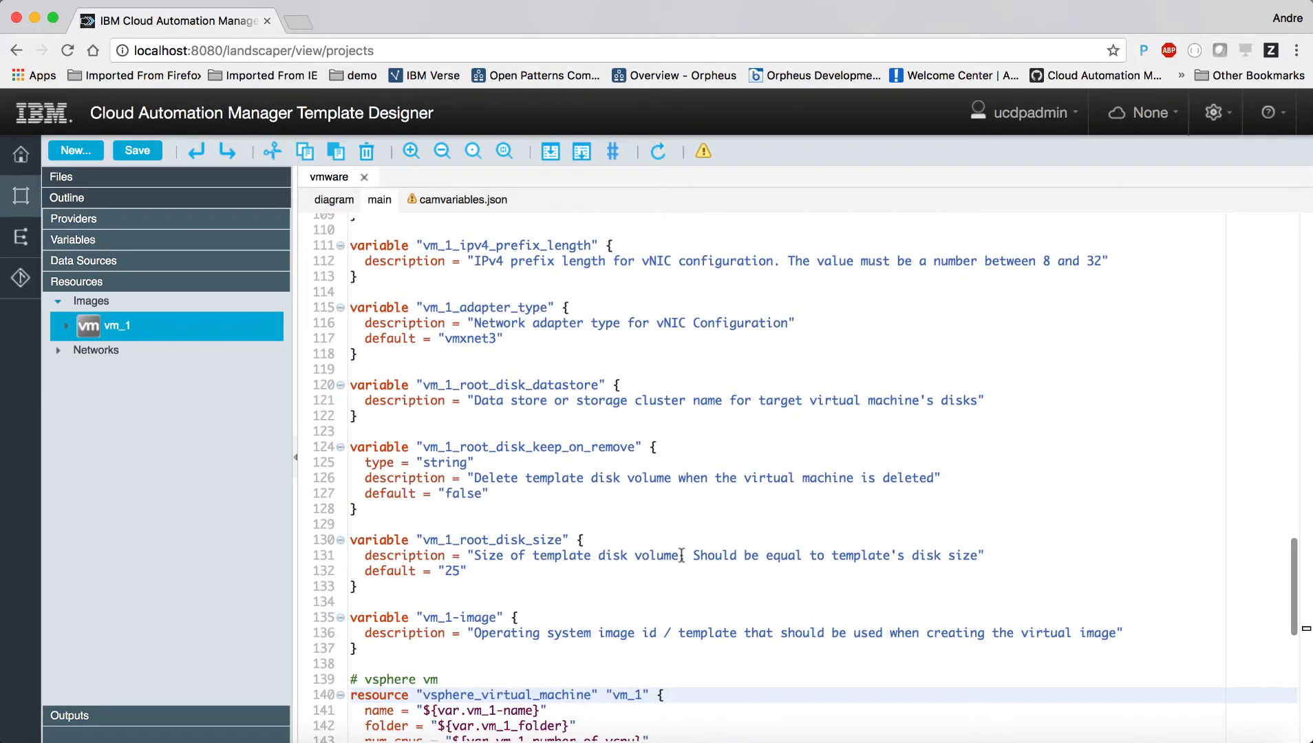
# Step: Change vm_1_root_disk_size's default on line 132 from 25 to 60
pyautogui.click(455, 572)
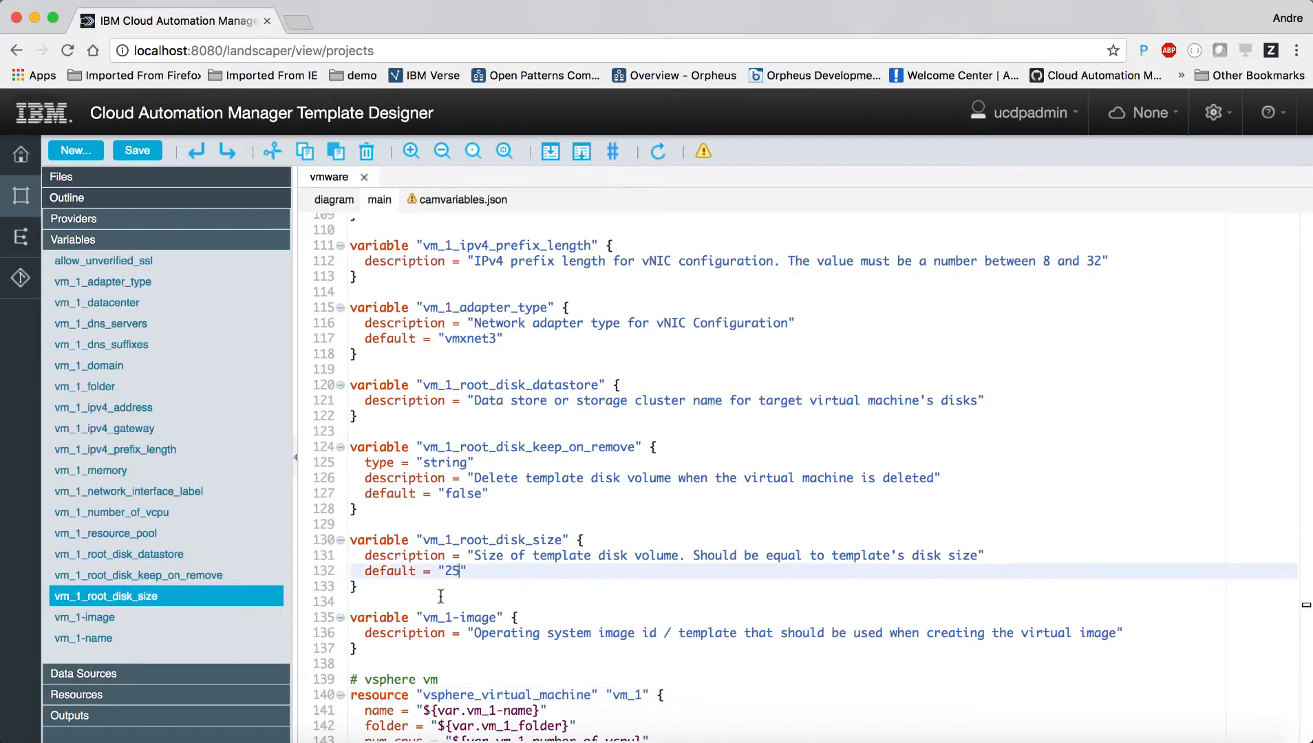
pyautogui.press('BackSpace')
pyautogui.press('BackSpace')
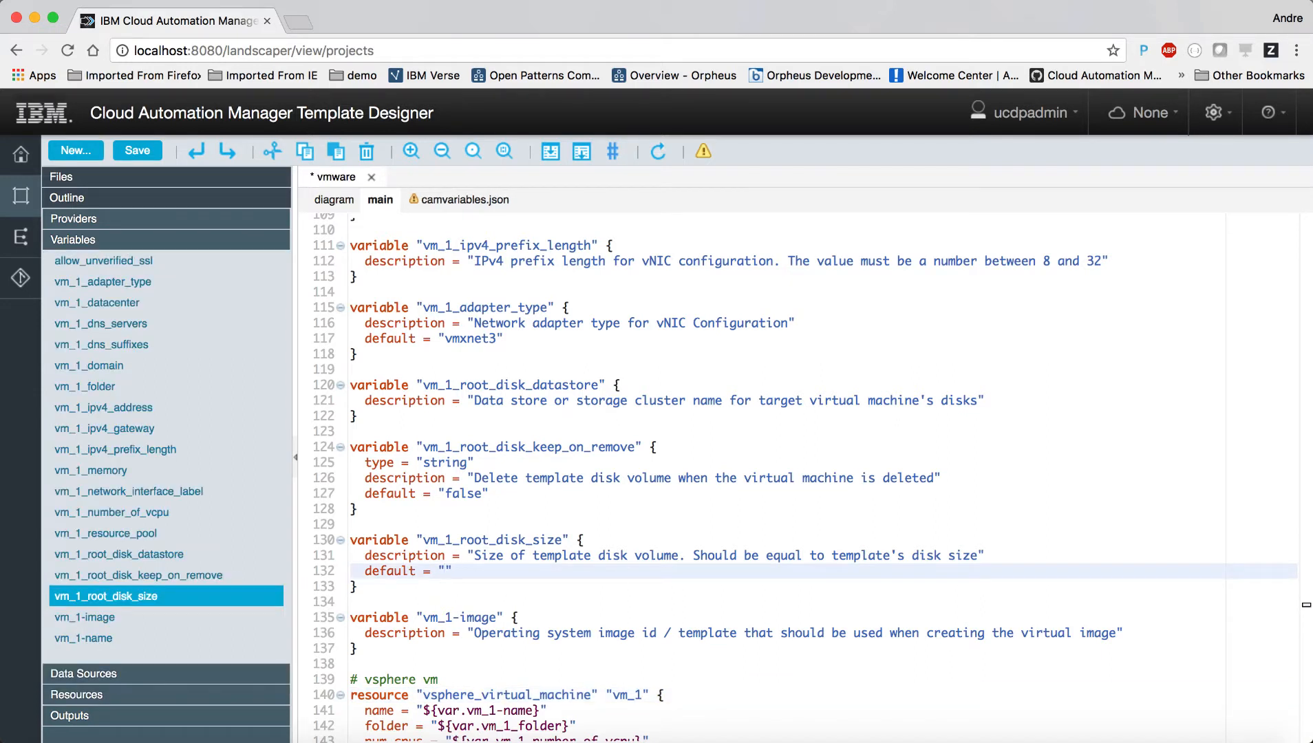
pyautogui.write('60')
# Step: Restore the Resources outline, select the vm_1 image resource, then view camvariables.json
pyautogui.click(76, 695)
pyautogui.click(117, 326)
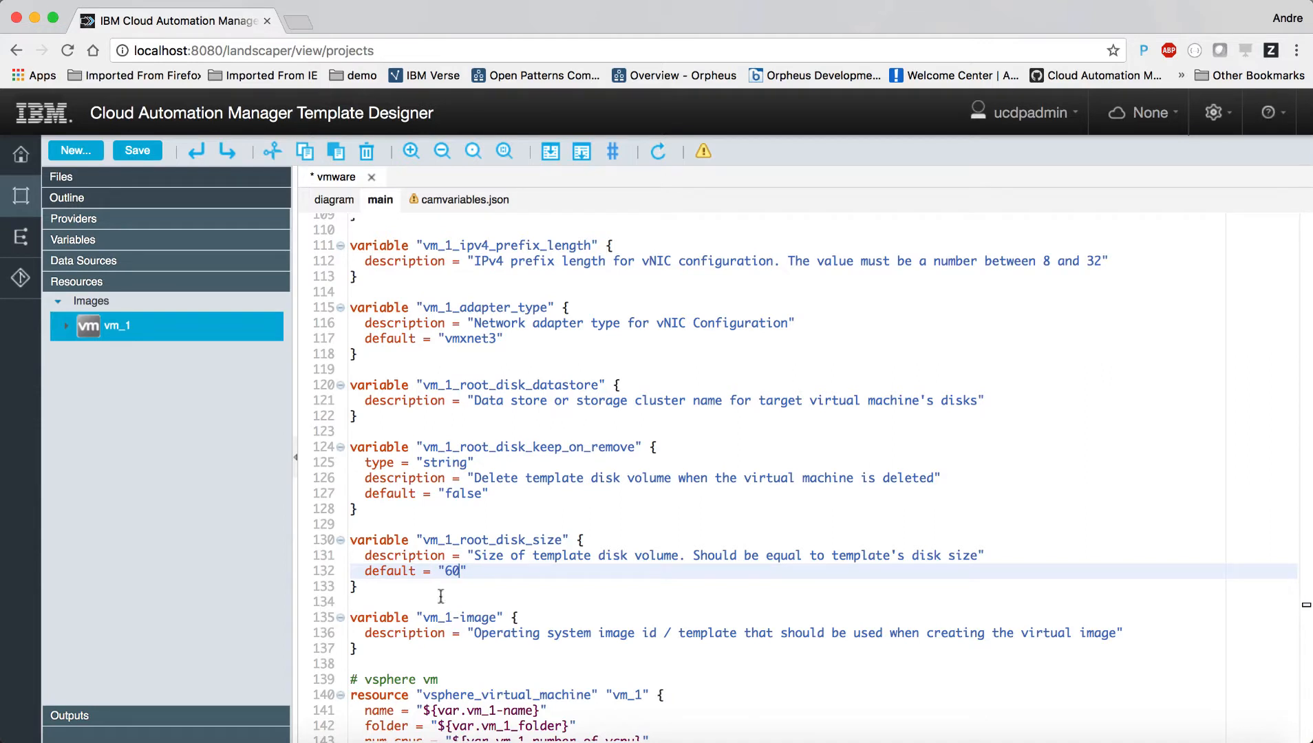
pyautogui.click(459, 203)
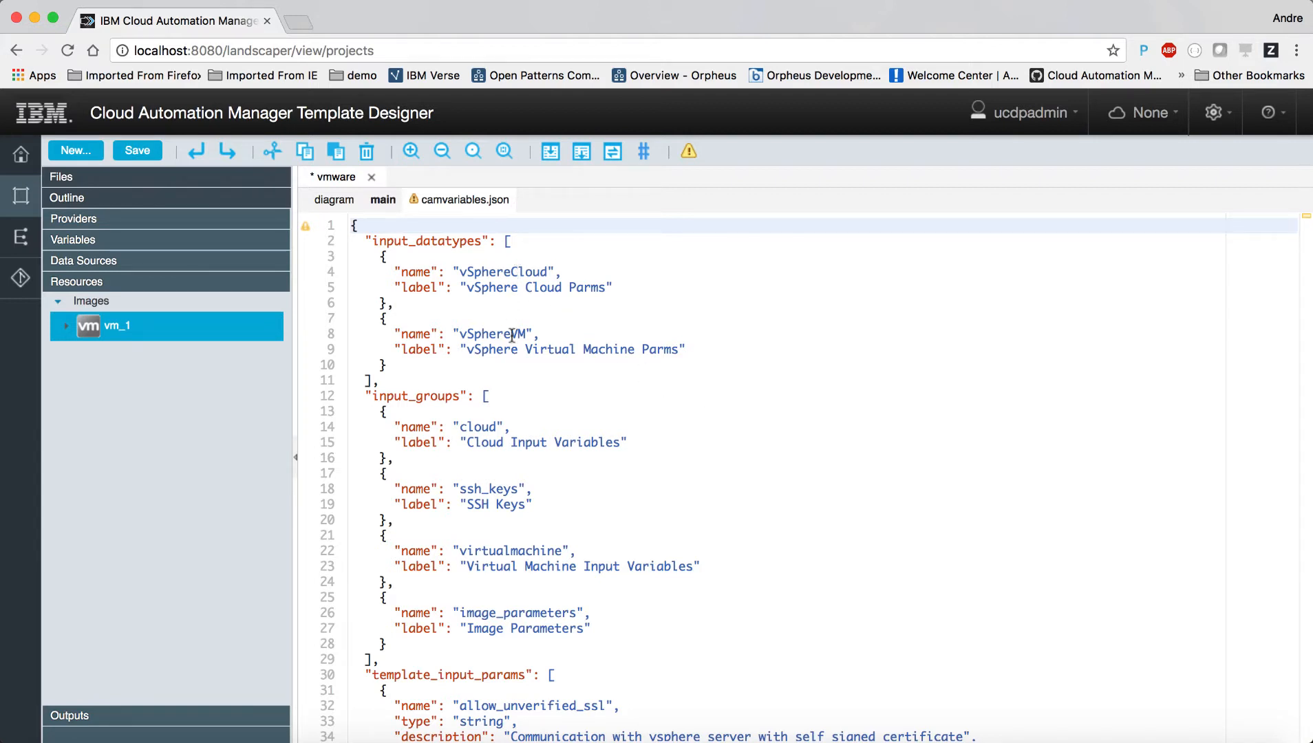
# Step: Review camvariables.json, return to the main code and save the vmware template
pyautogui.scroll(-10, 678, 495)
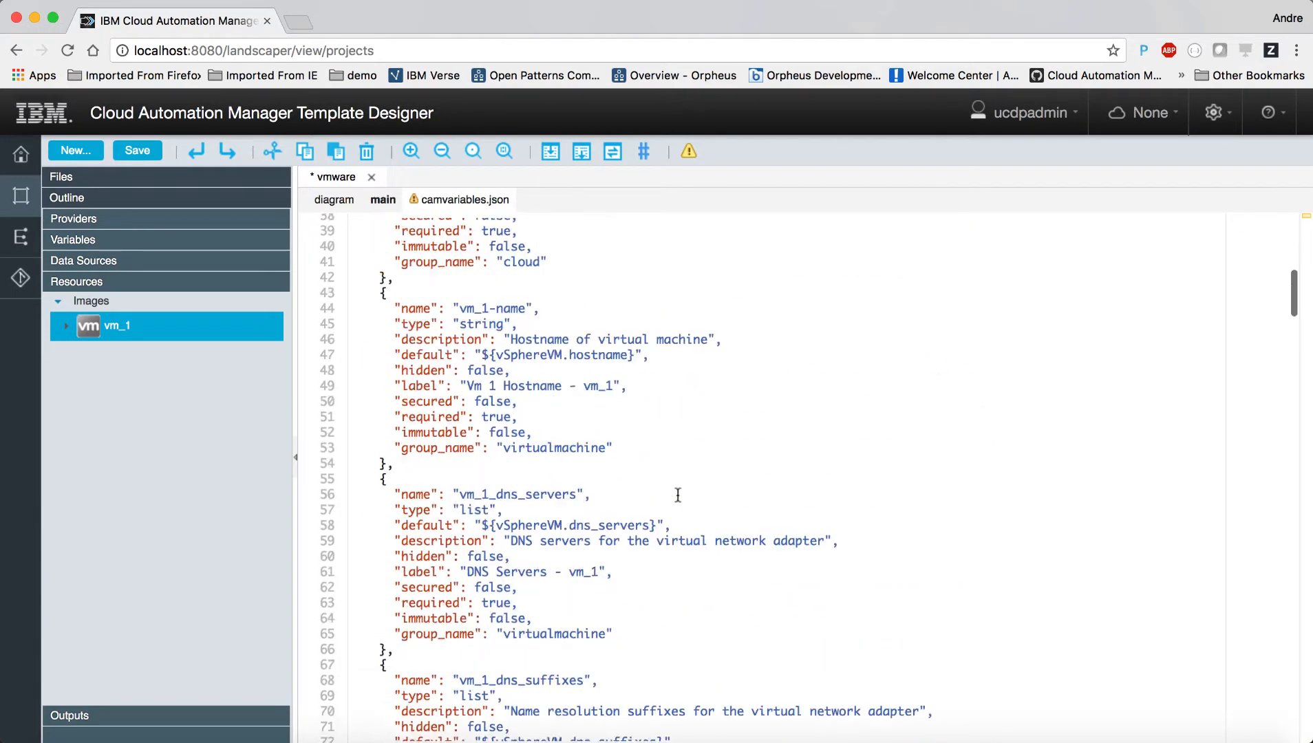
pyautogui.scroll(-1, 678, 495)
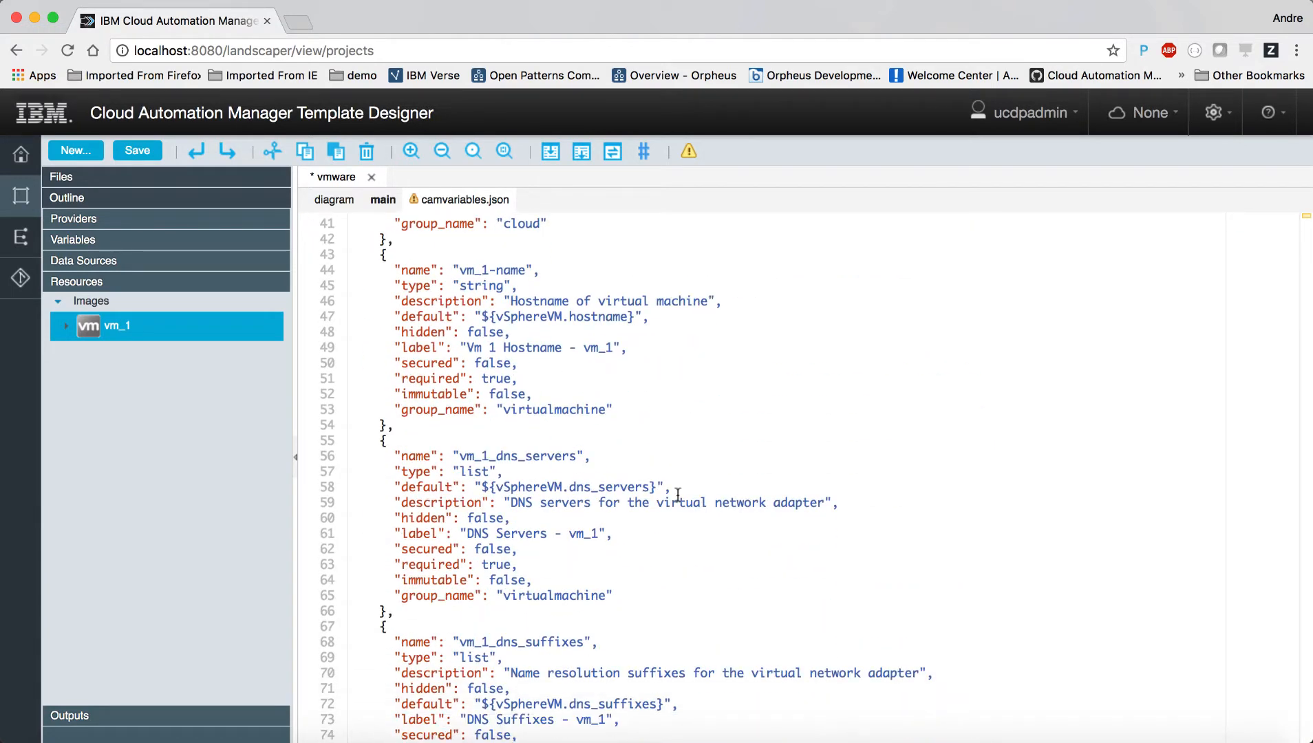
pyautogui.scroll(-2, 678, 494)
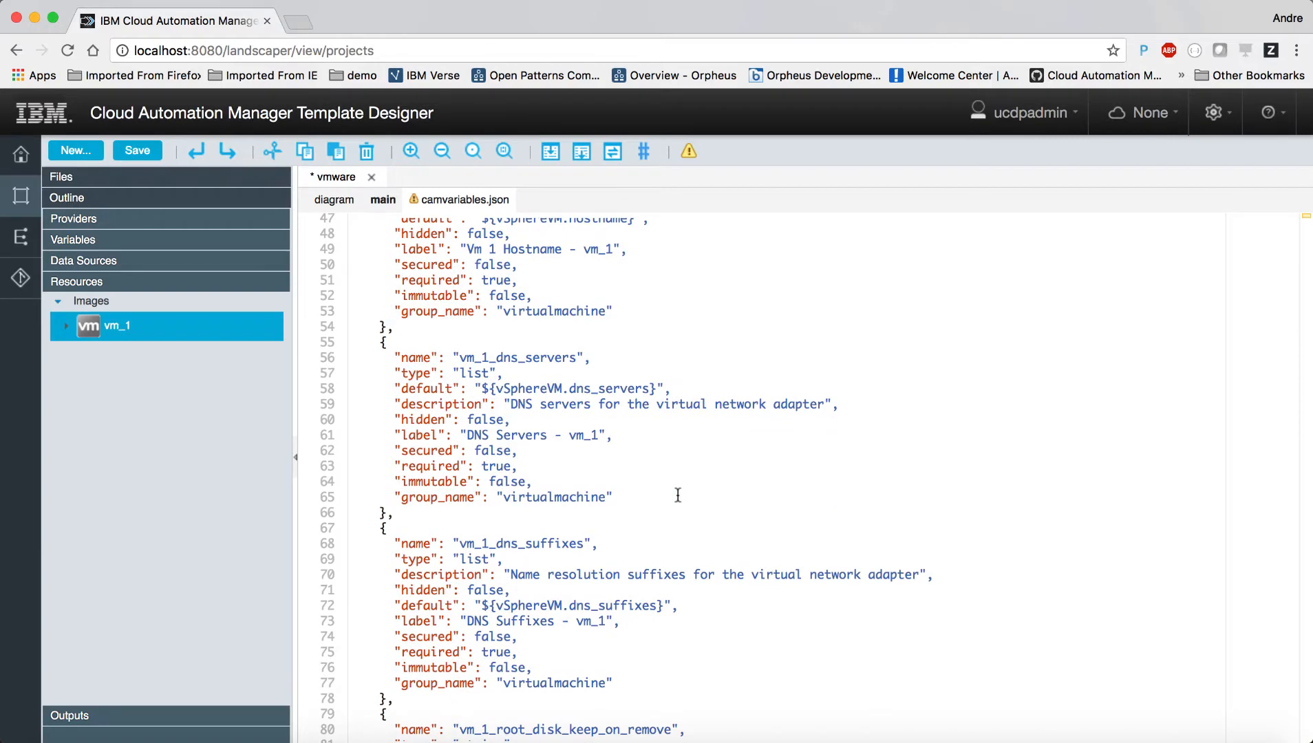
pyautogui.scroll(-7, 678, 495)
pyautogui.scroll(-1, 678, 495)
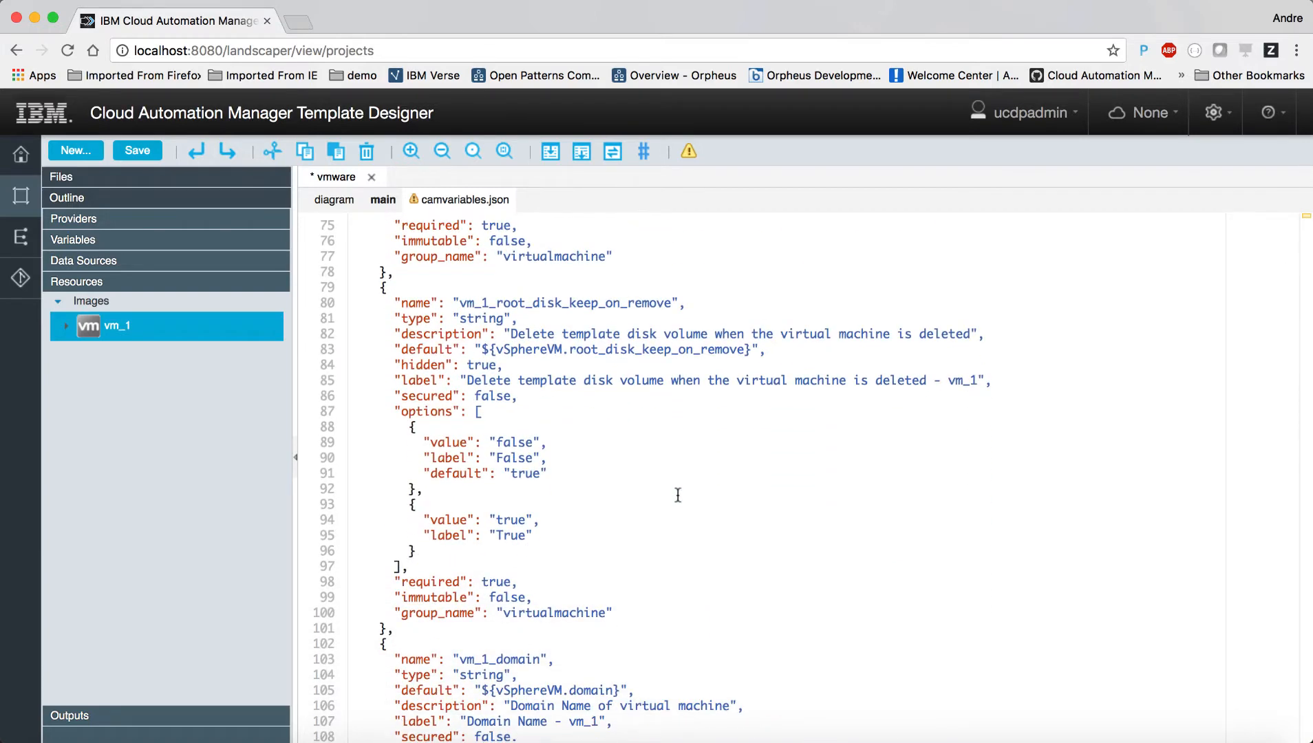
pyautogui.scroll(5, 678, 494)
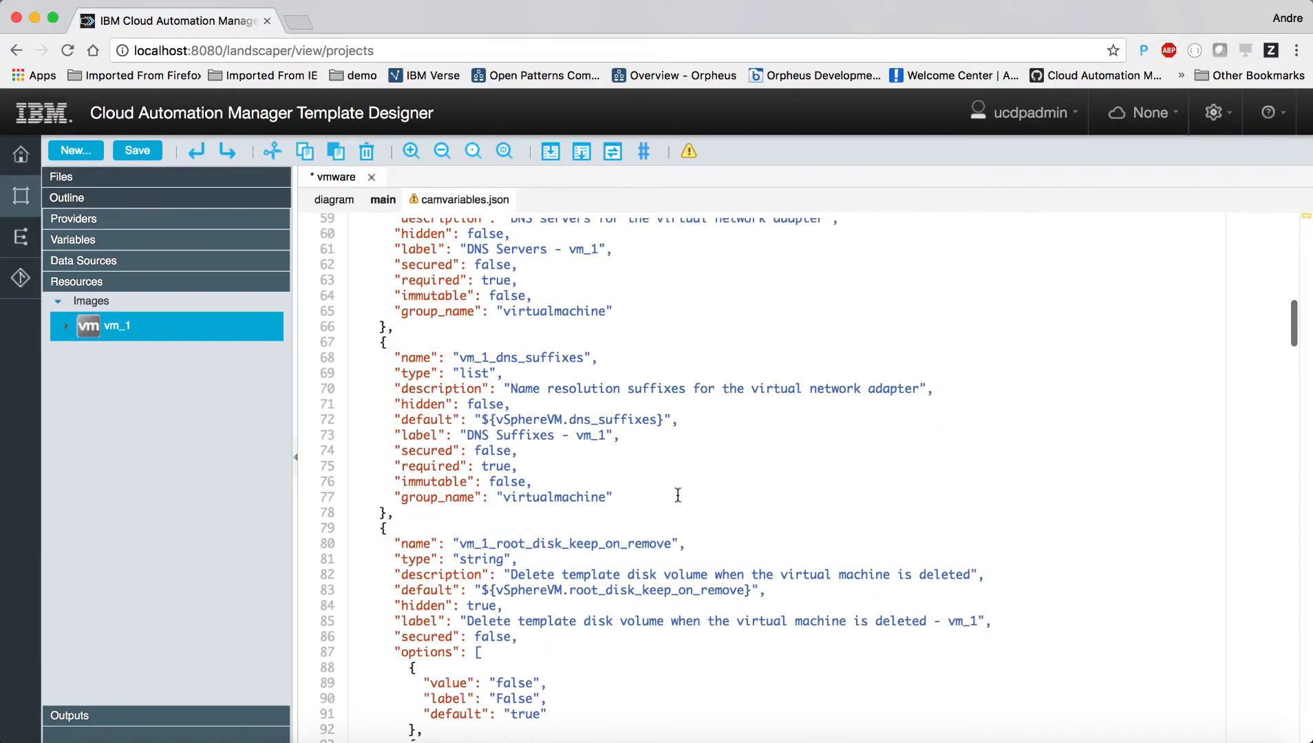
pyautogui.click(382, 200)
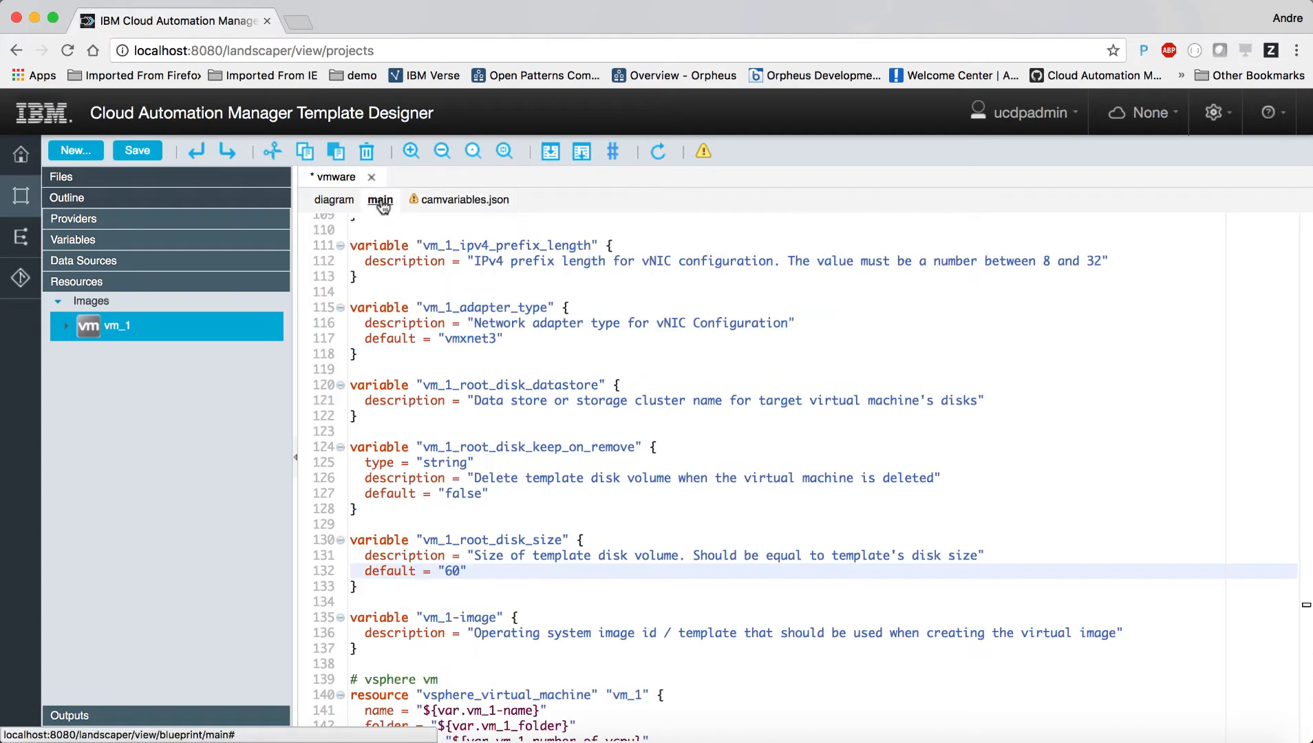
pyautogui.click(138, 151)
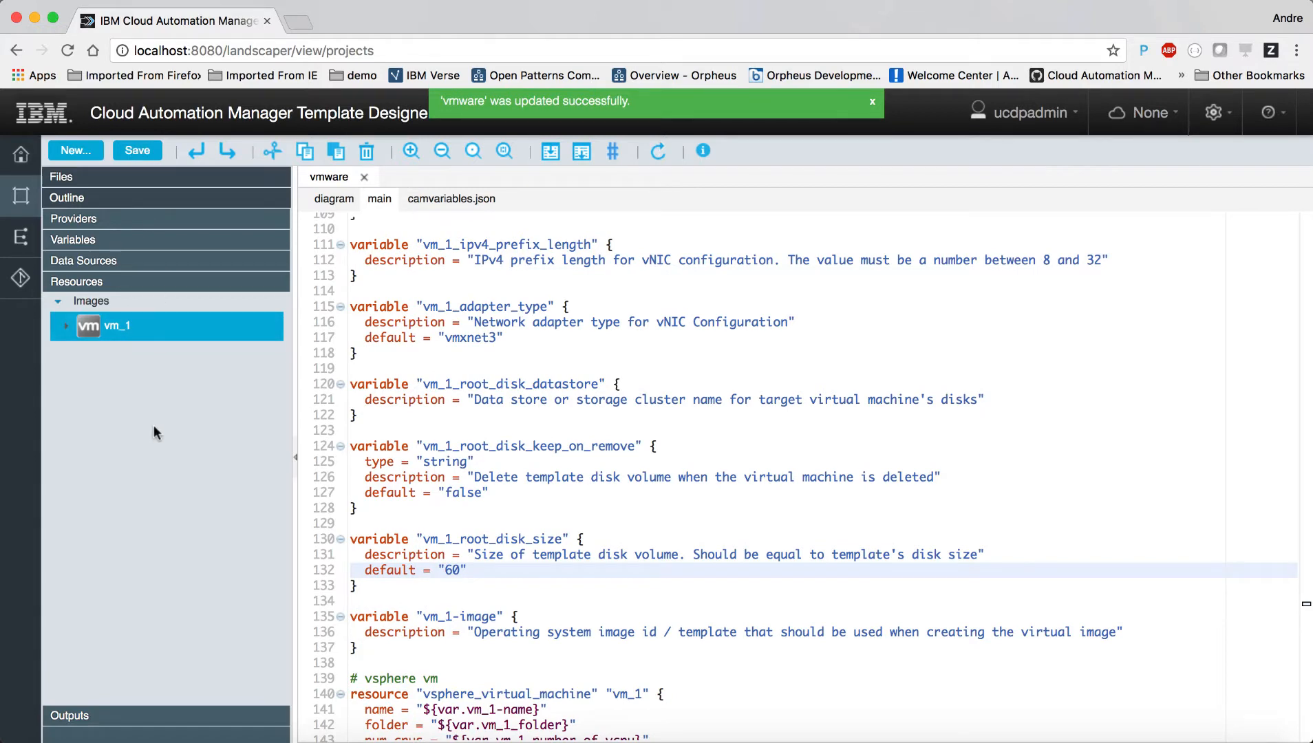
# Step: In Repositories, select both changed files and commit them with message 'Fixed disk size default.'
pyautogui.click(19, 280)
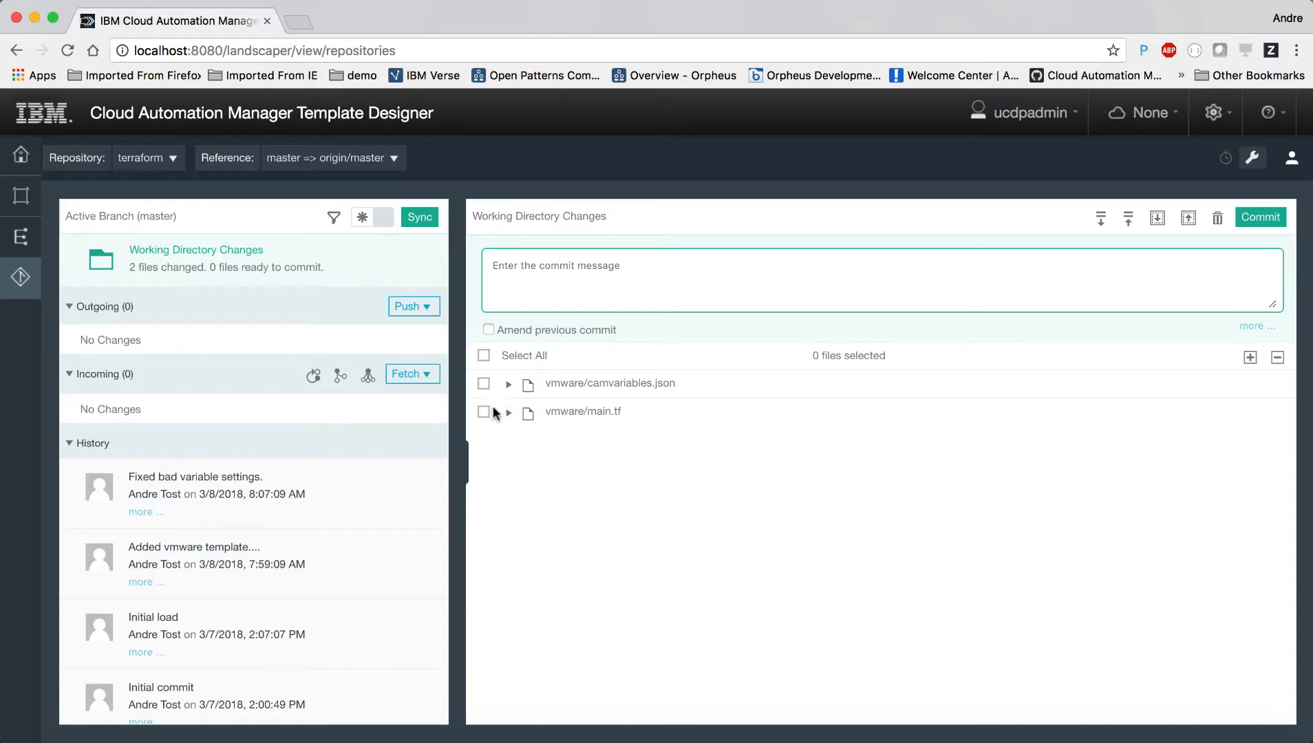
pyautogui.click(483, 356)
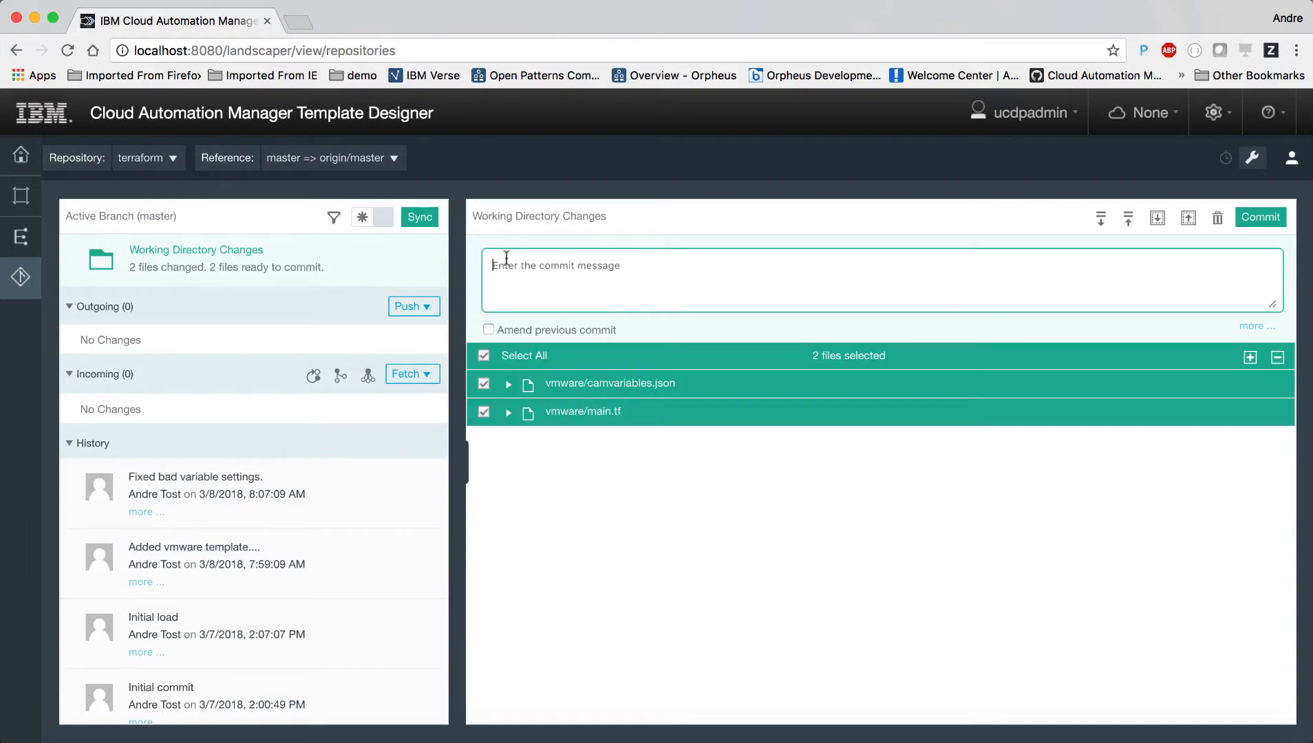
pyautogui.write('Fixed disk size default.')
pyautogui.click(1265, 217)
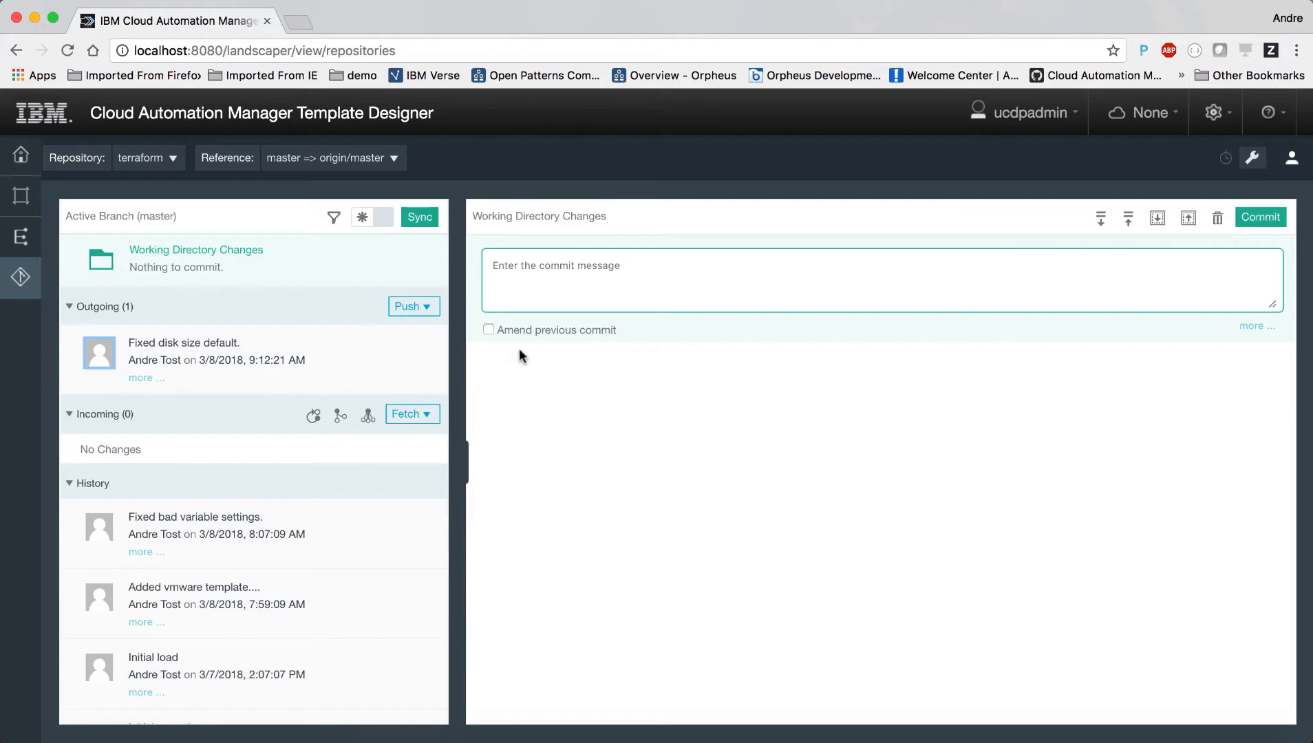
# Step: Push the outgoing commit to origin/master, supplying the Git username and password
pyautogui.click(406, 307)
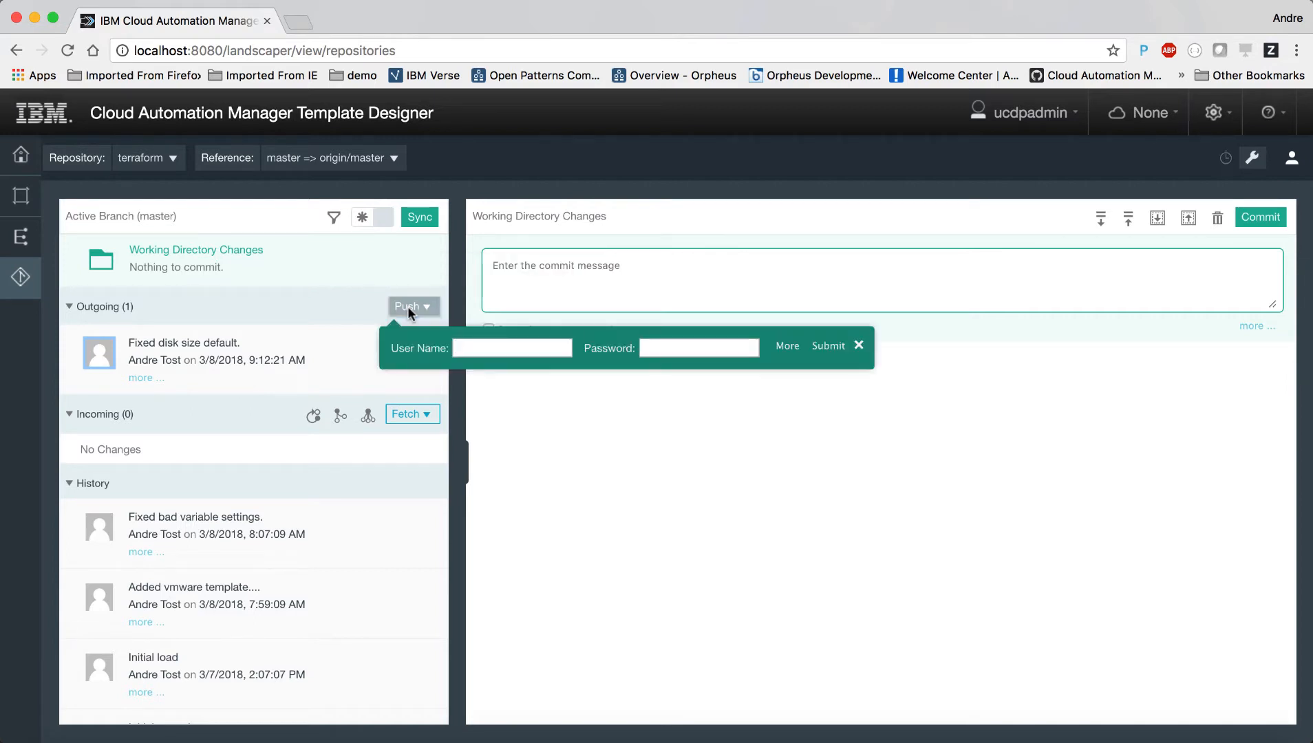
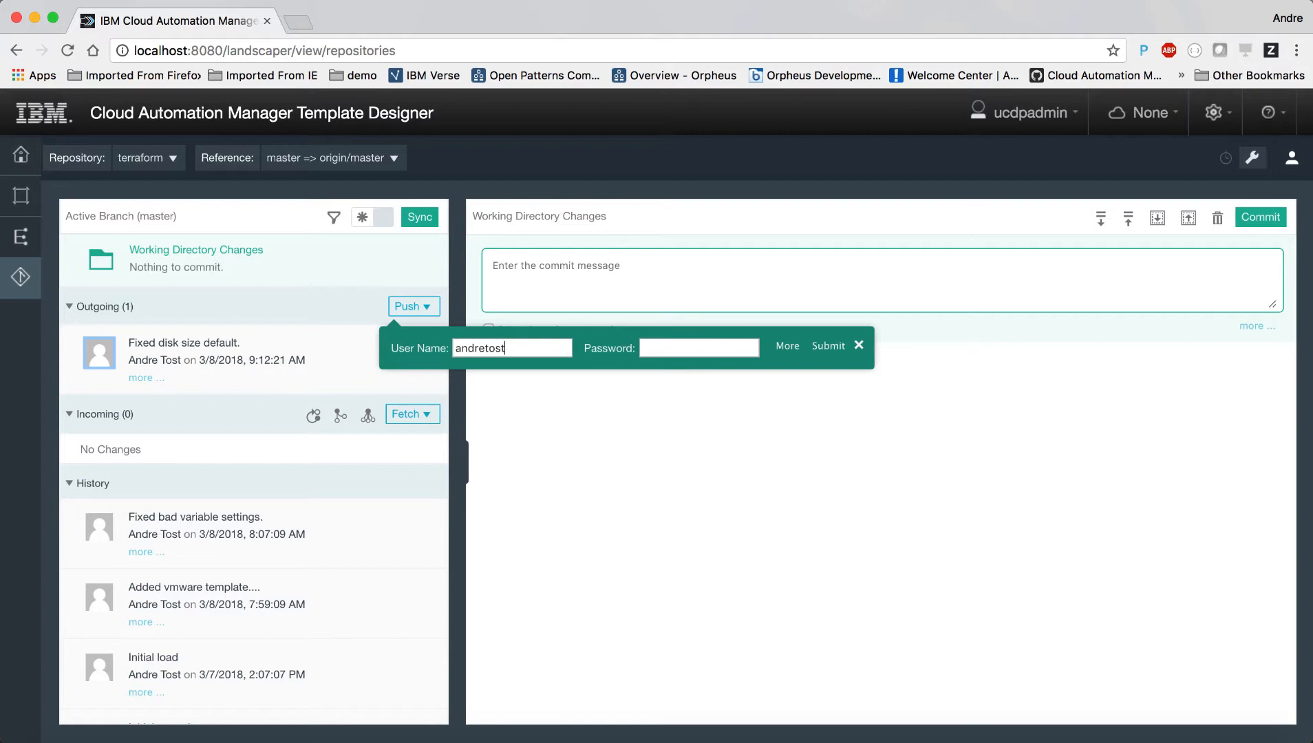
pyautogui.click(658, 346)
pyautogui.press('super+v')
pyautogui.click(828, 346)
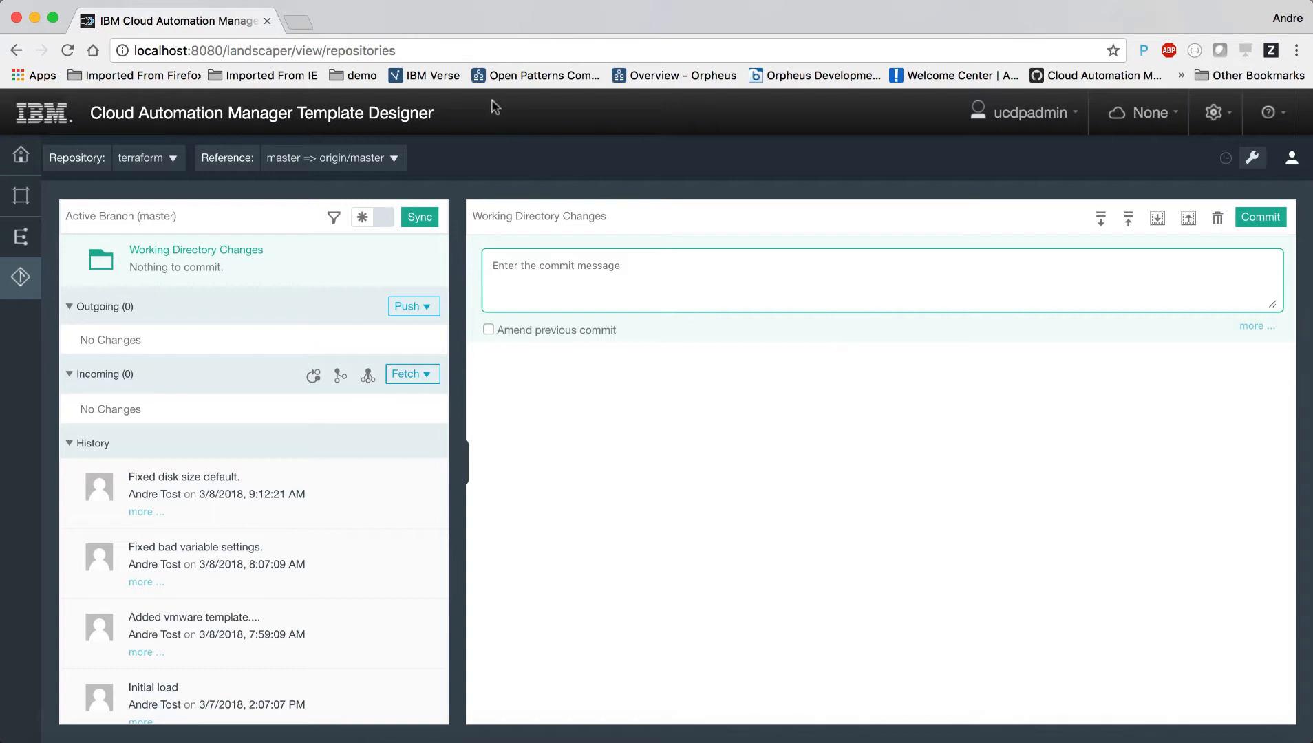
# Step: Navigate the browser to the Cloud Automation Manager site at cam-proxy:3000
pyautogui.click(477, 51)
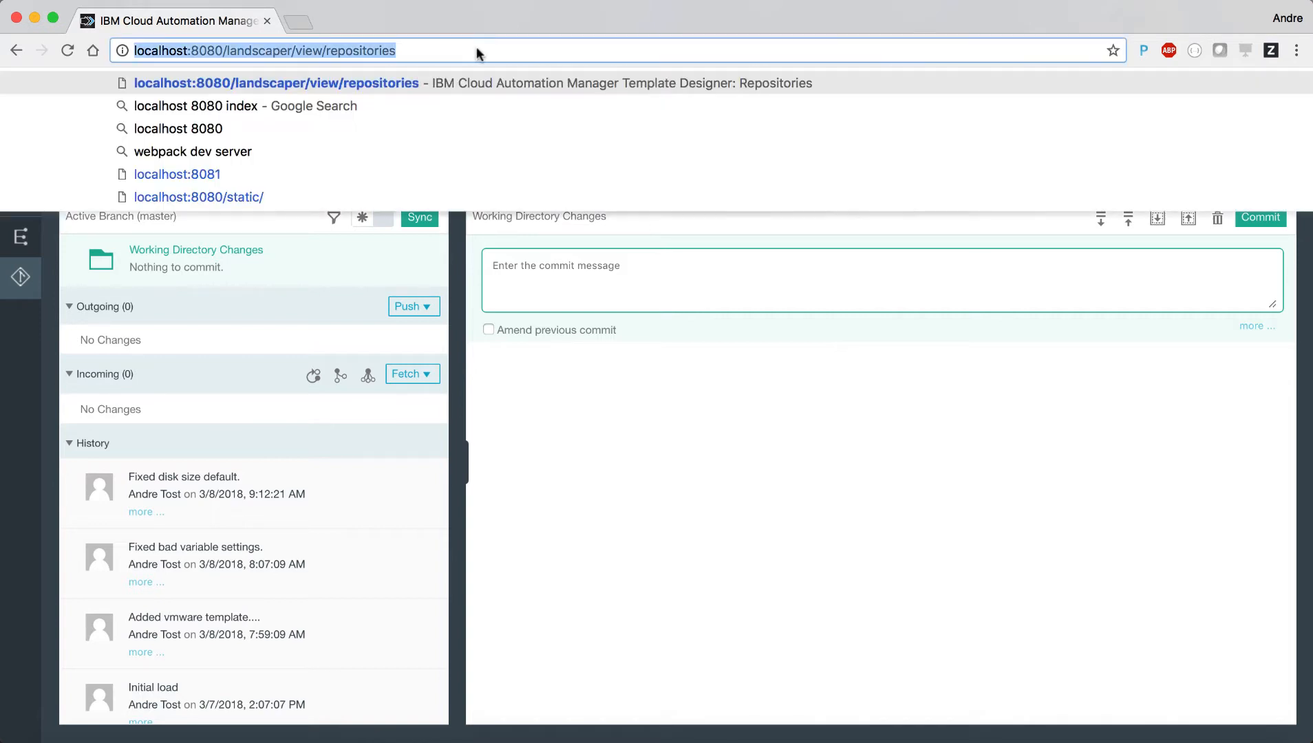
pyautogui.write('cam-pro')
pyautogui.press('Return')
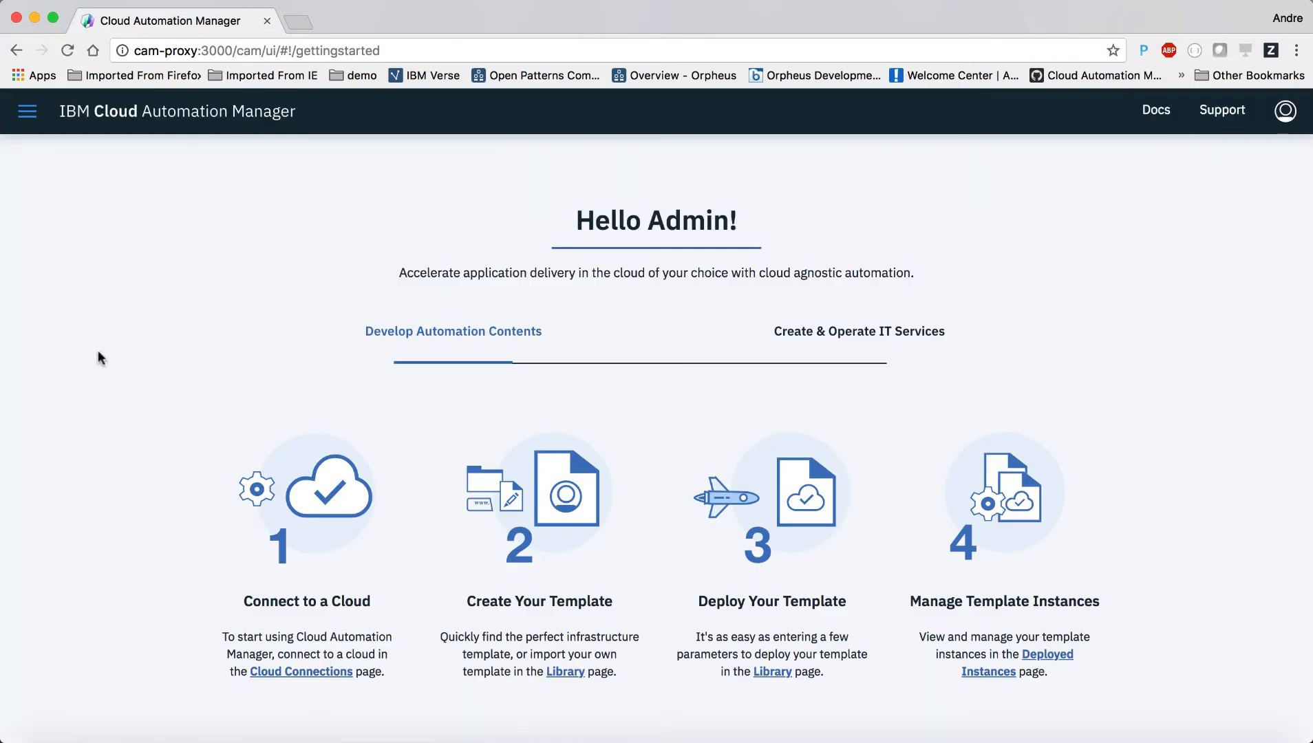
# Step: Open Manage > Shared Parameters from the navigation menu
pyautogui.click(28, 114)
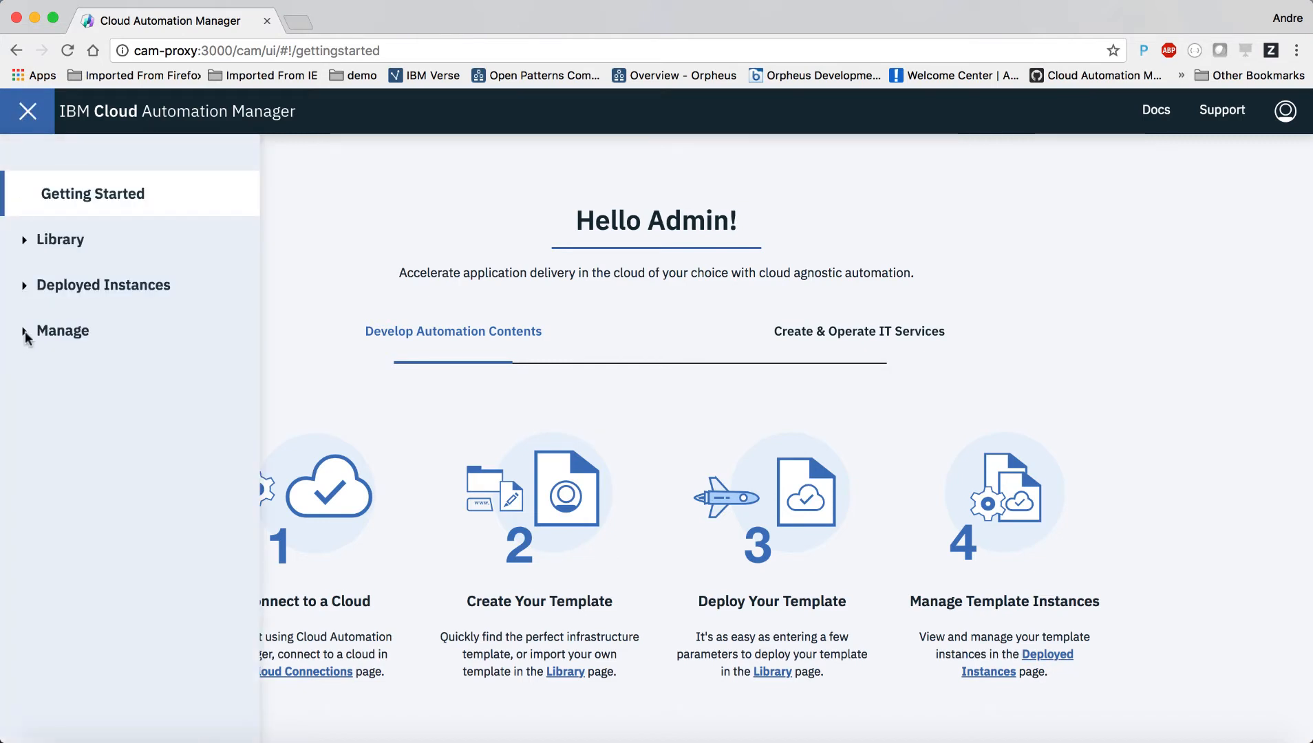
pyautogui.click(23, 332)
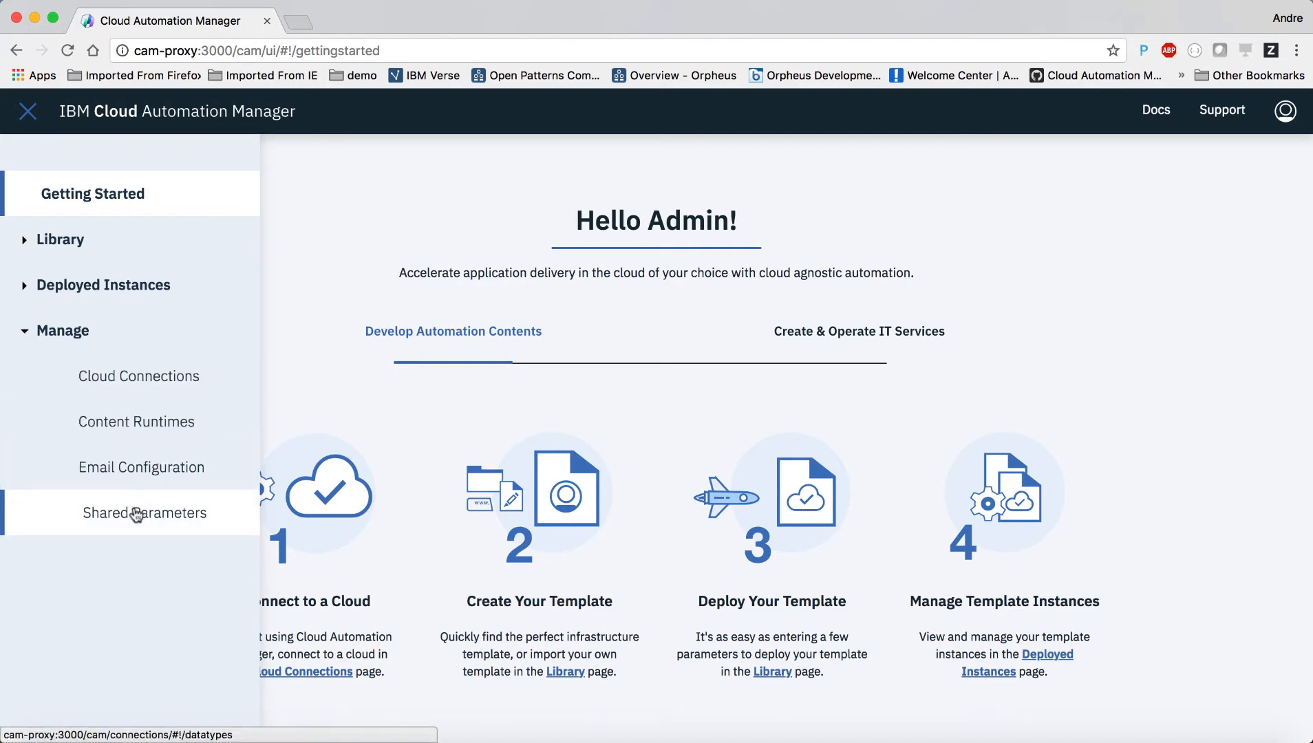
pyautogui.click(137, 515)
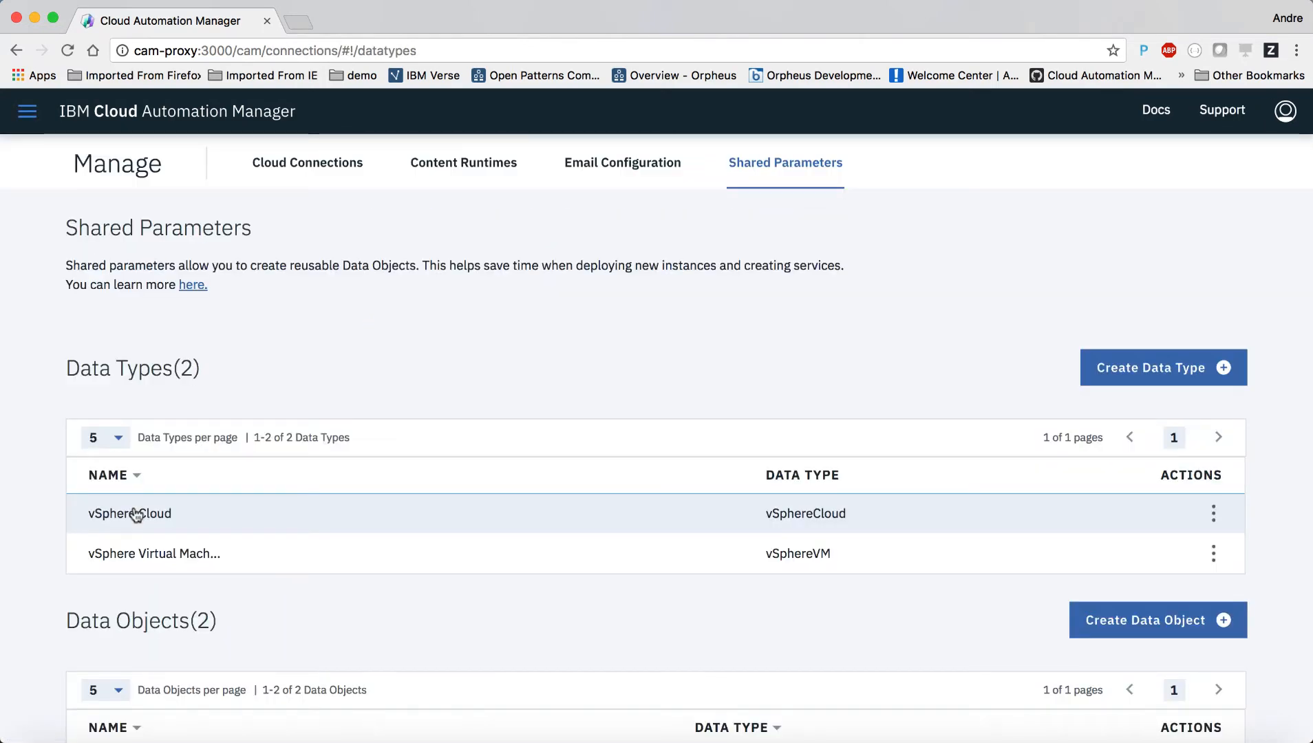
# Step: Review the vSphere Cloud data type details and return to Shared Parameters
pyautogui.scroll(-3, 38, 516)
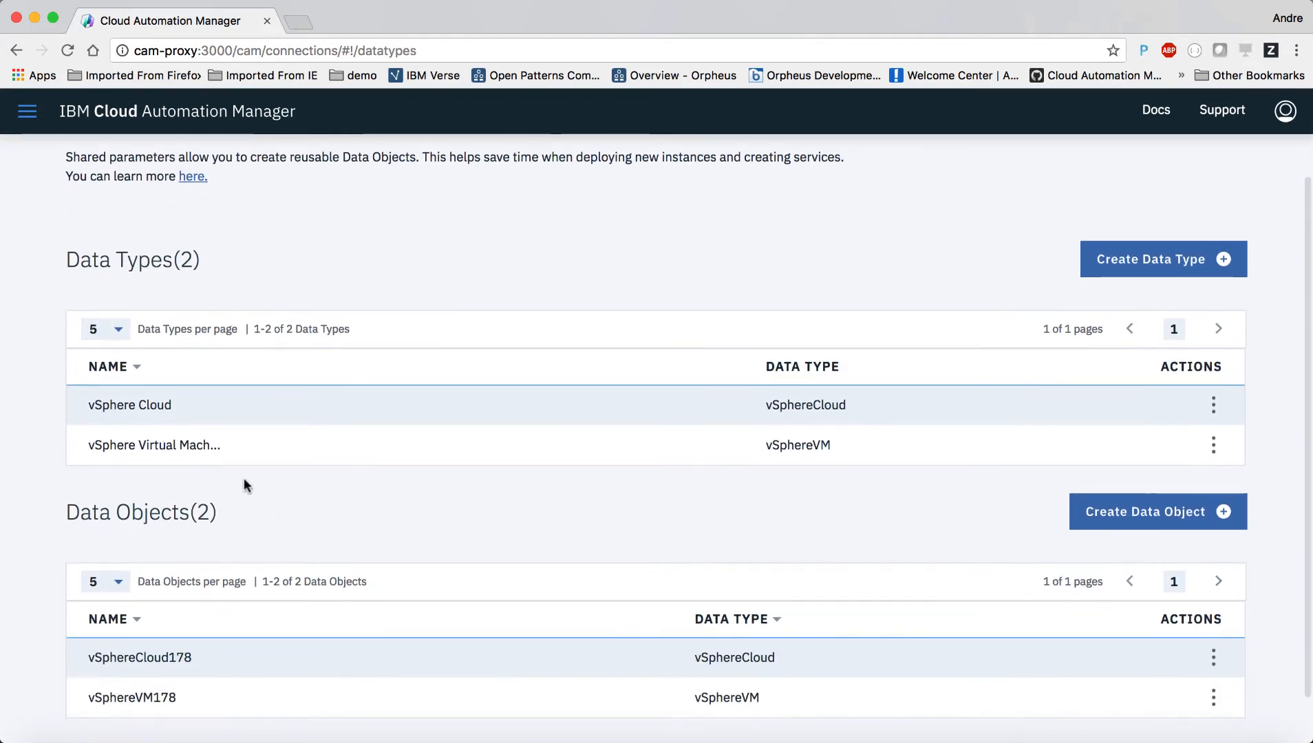
pyautogui.click(303, 406)
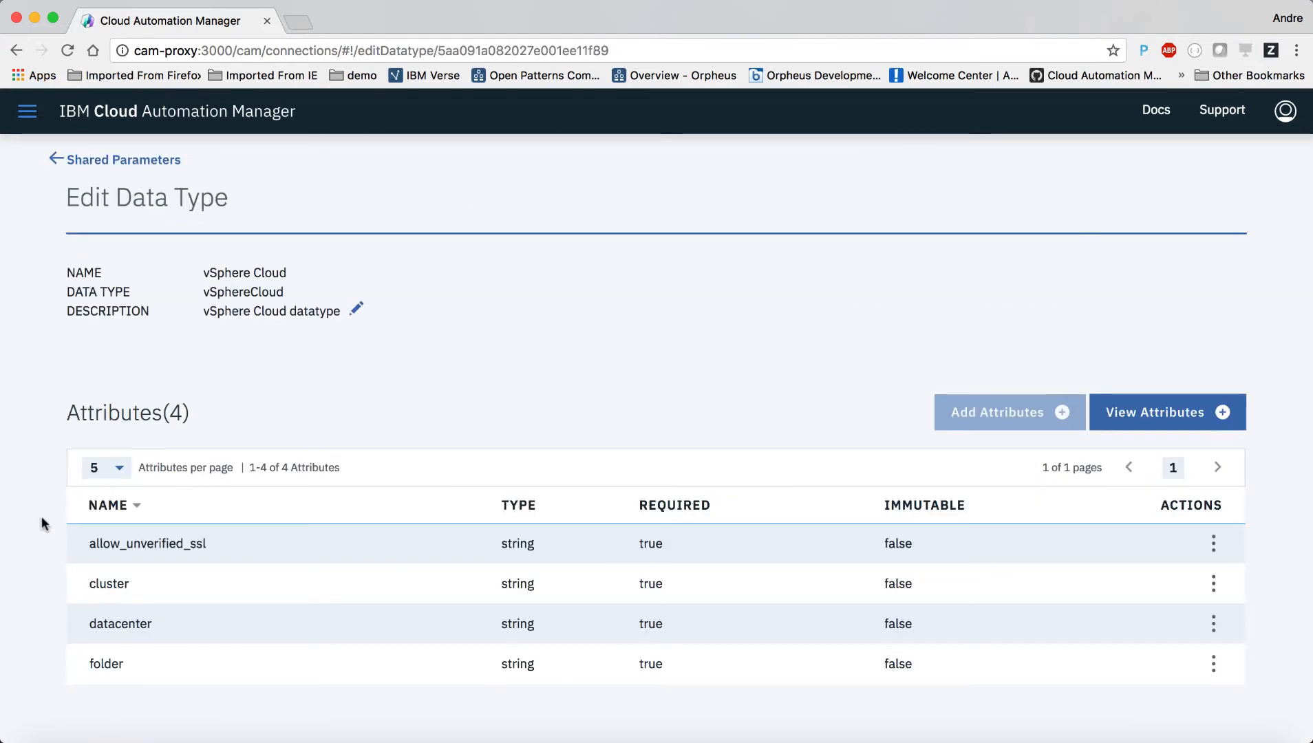
pyautogui.scroll(-3, 26, 560)
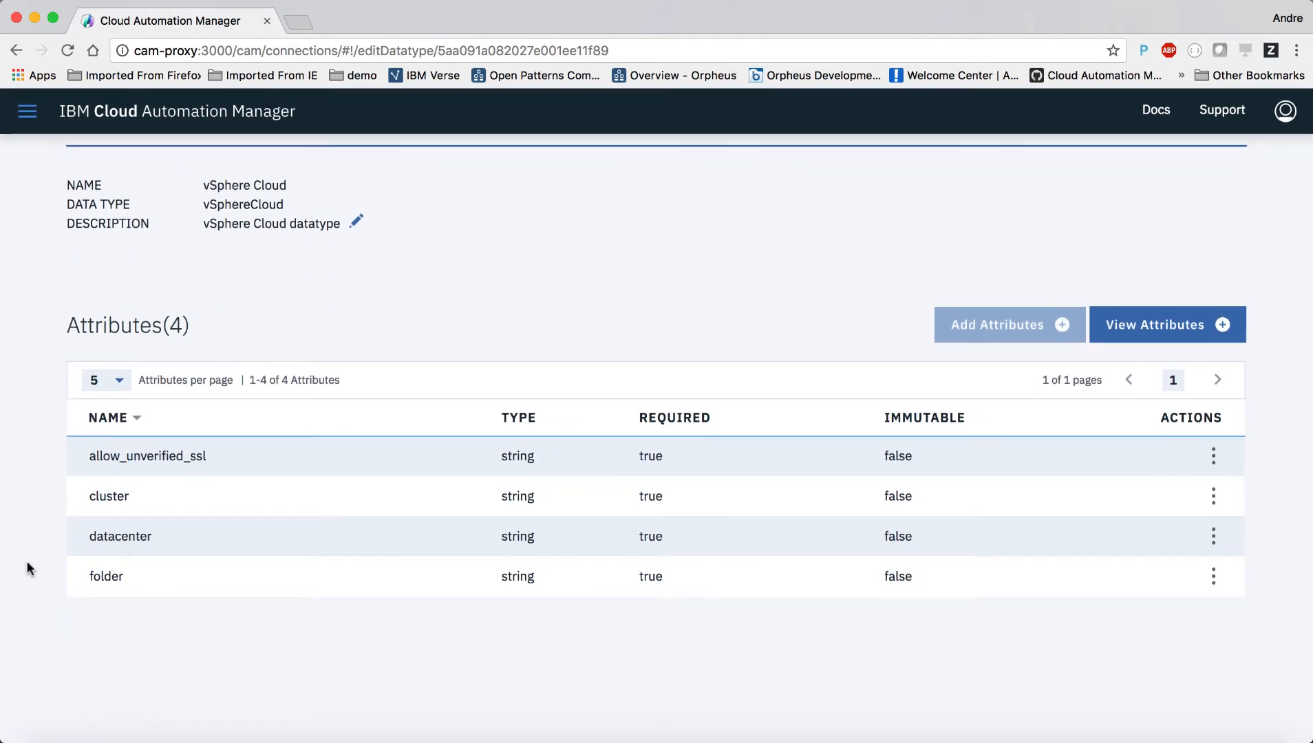
pyautogui.scroll(3, 25, 560)
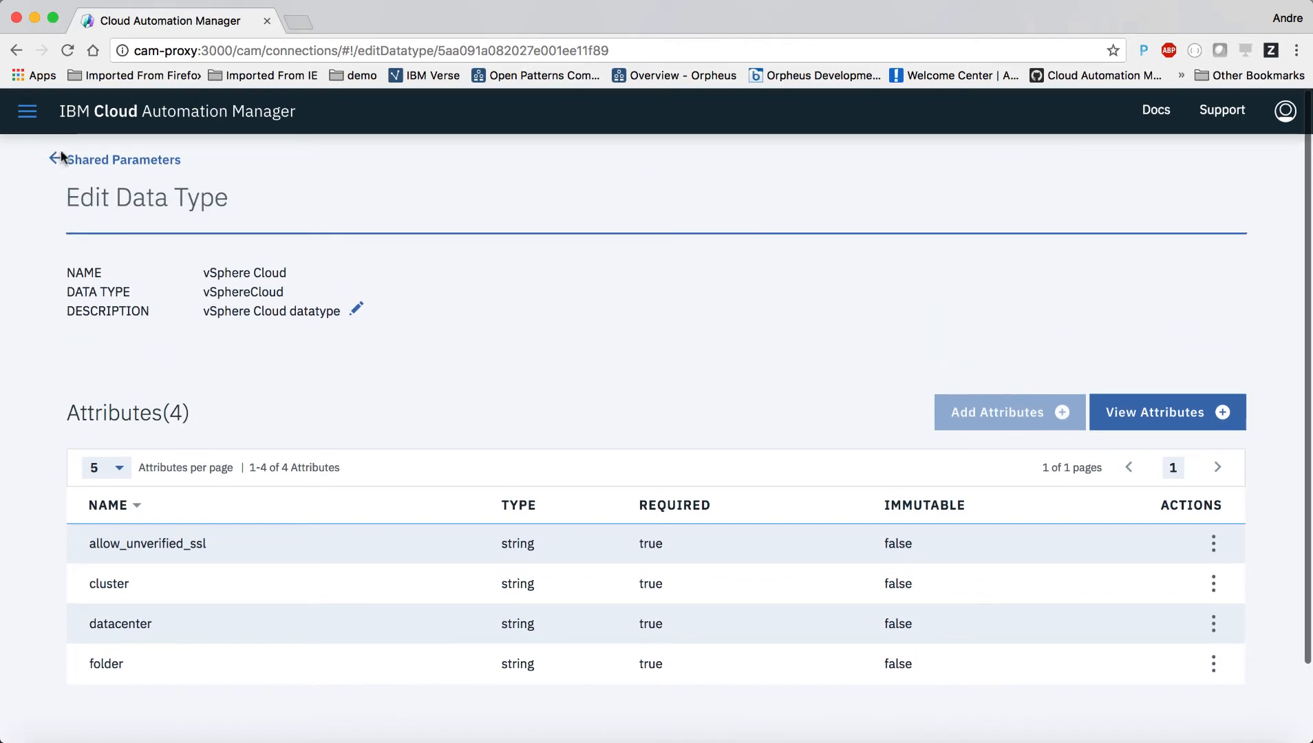
pyautogui.click(55, 163)
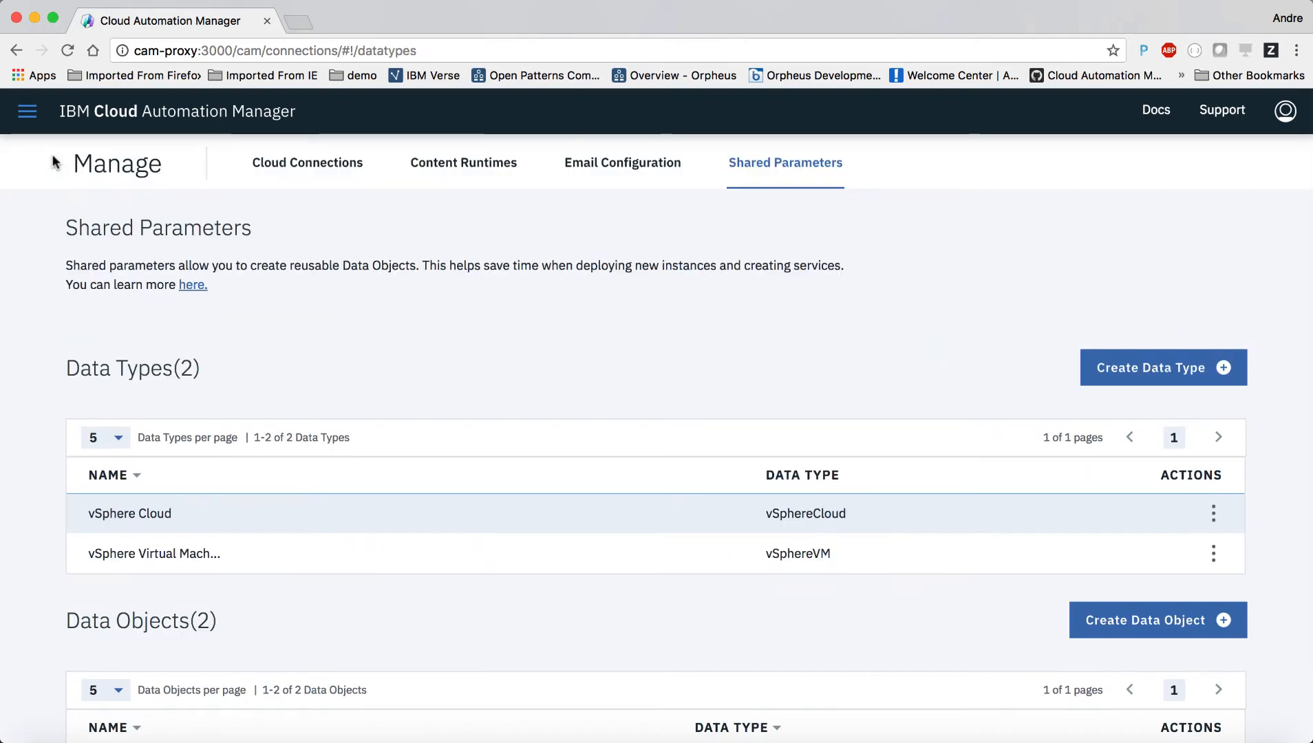
# Step: Open the vSphere Virtual Machine data type and list all 18 attributes at 20 per page
pyautogui.click(216, 556)
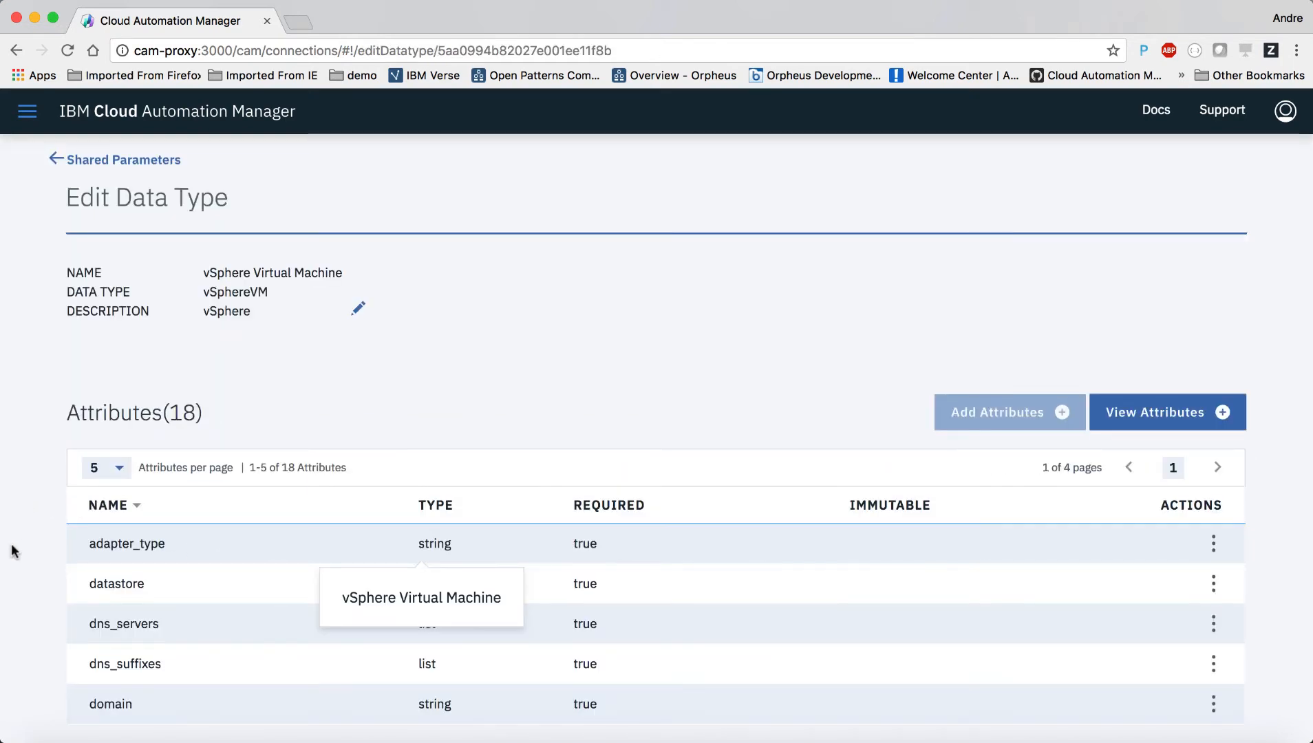
pyautogui.scroll(-3, 12, 550)
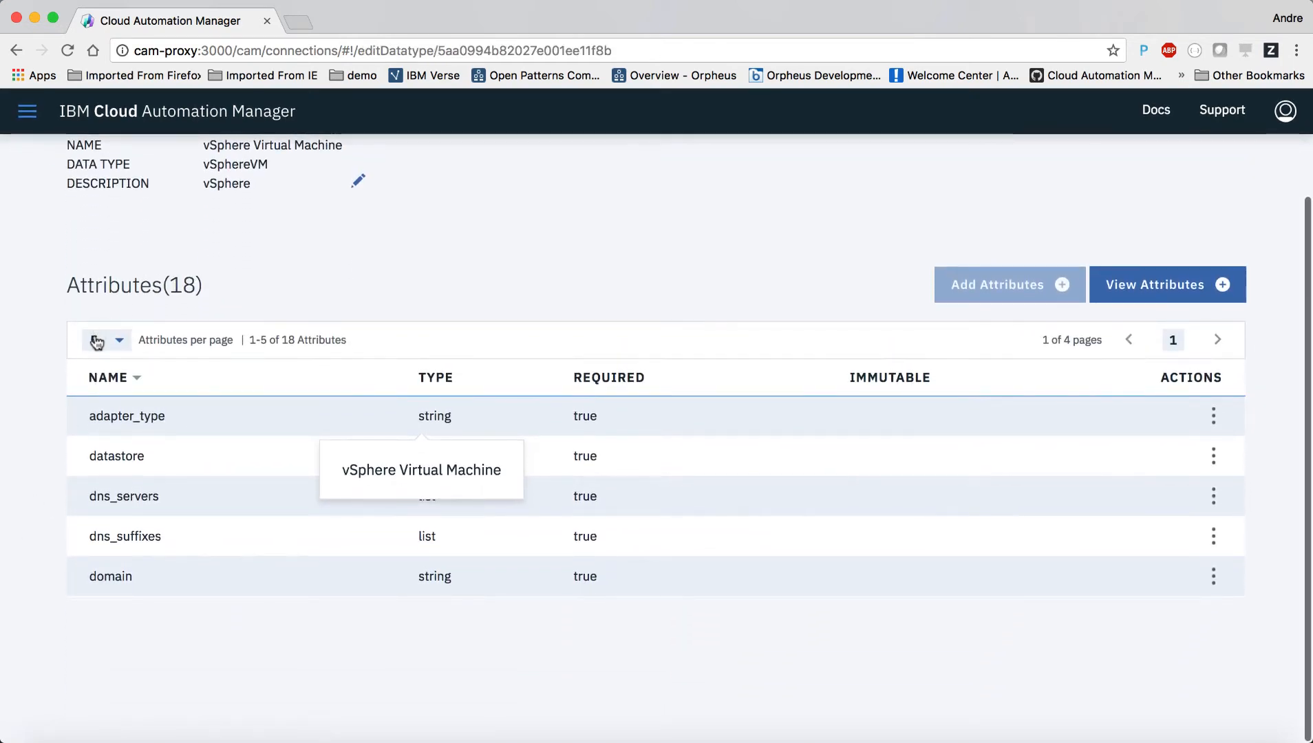
pyautogui.click(97, 342)
pyautogui.click(50, 379)
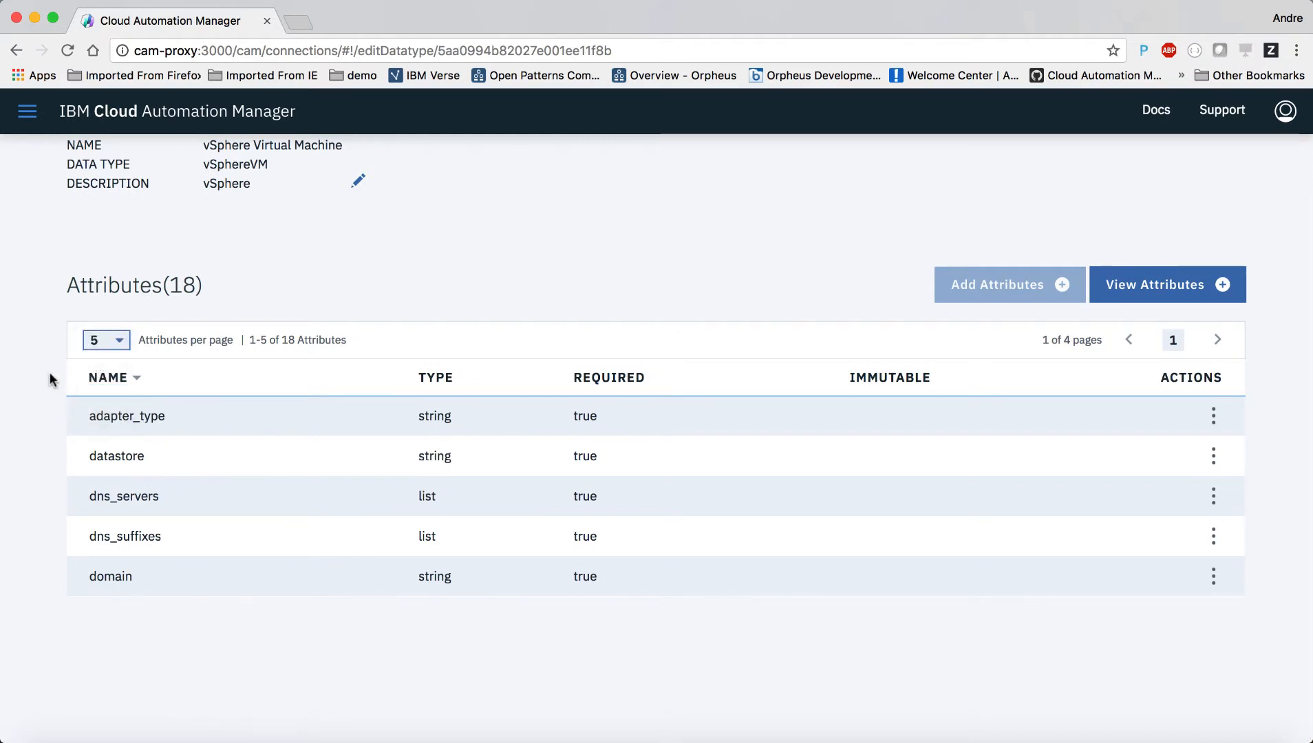
pyautogui.scroll(-5, 41, 526)
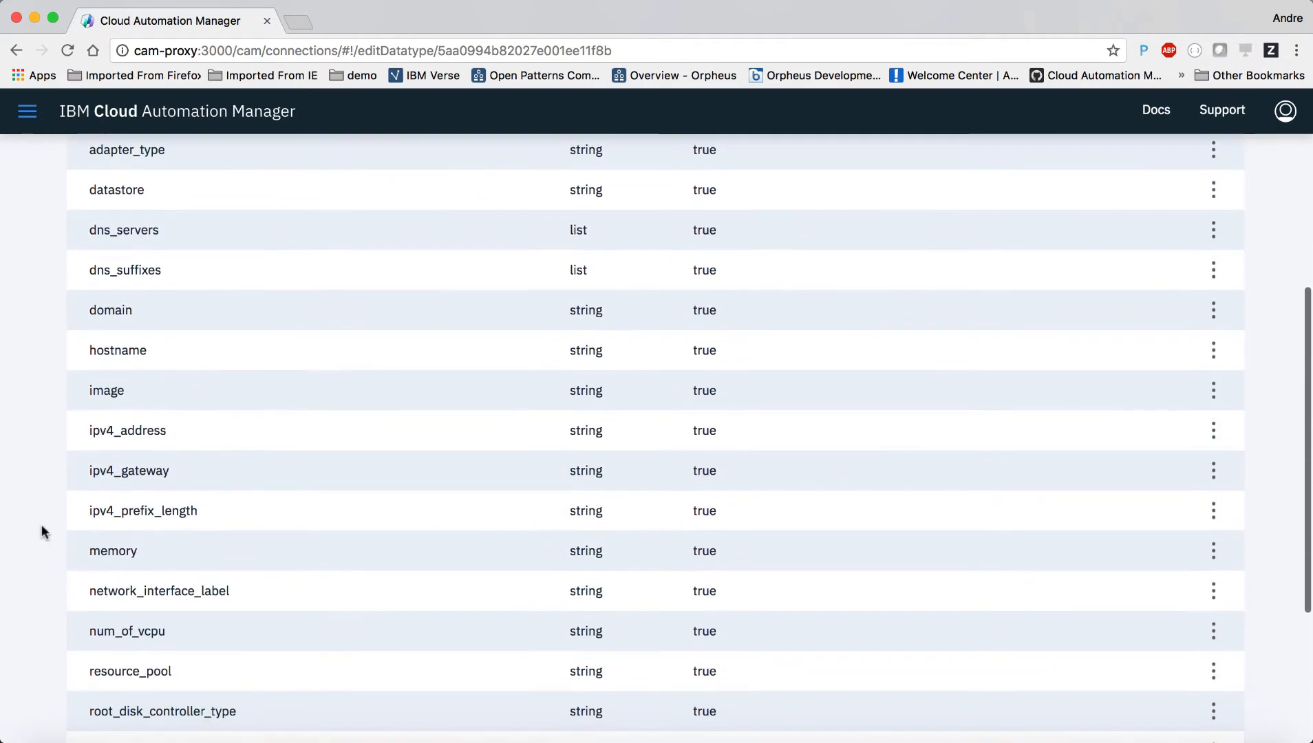
pyautogui.scroll(-3, 42, 526)
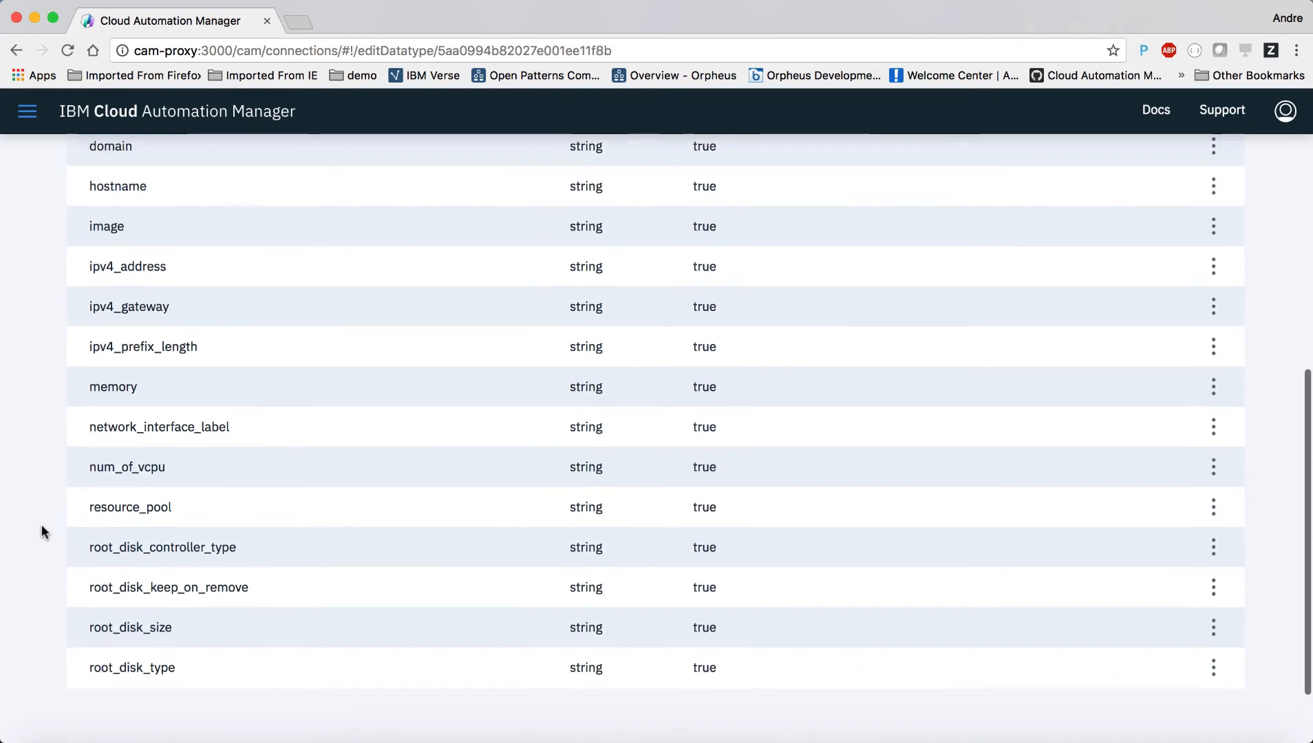
pyautogui.scroll(6, 41, 526)
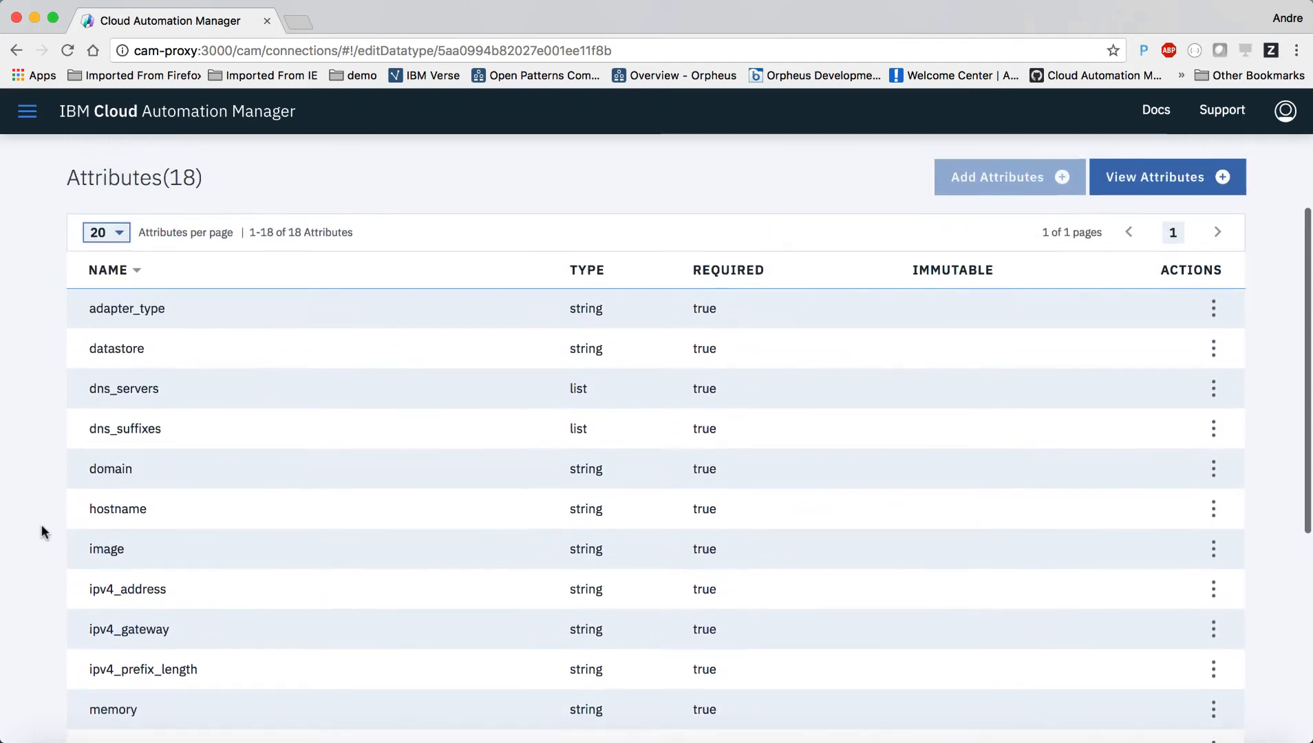
pyautogui.scroll(1, 41, 531)
pyautogui.scroll(4, 41, 526)
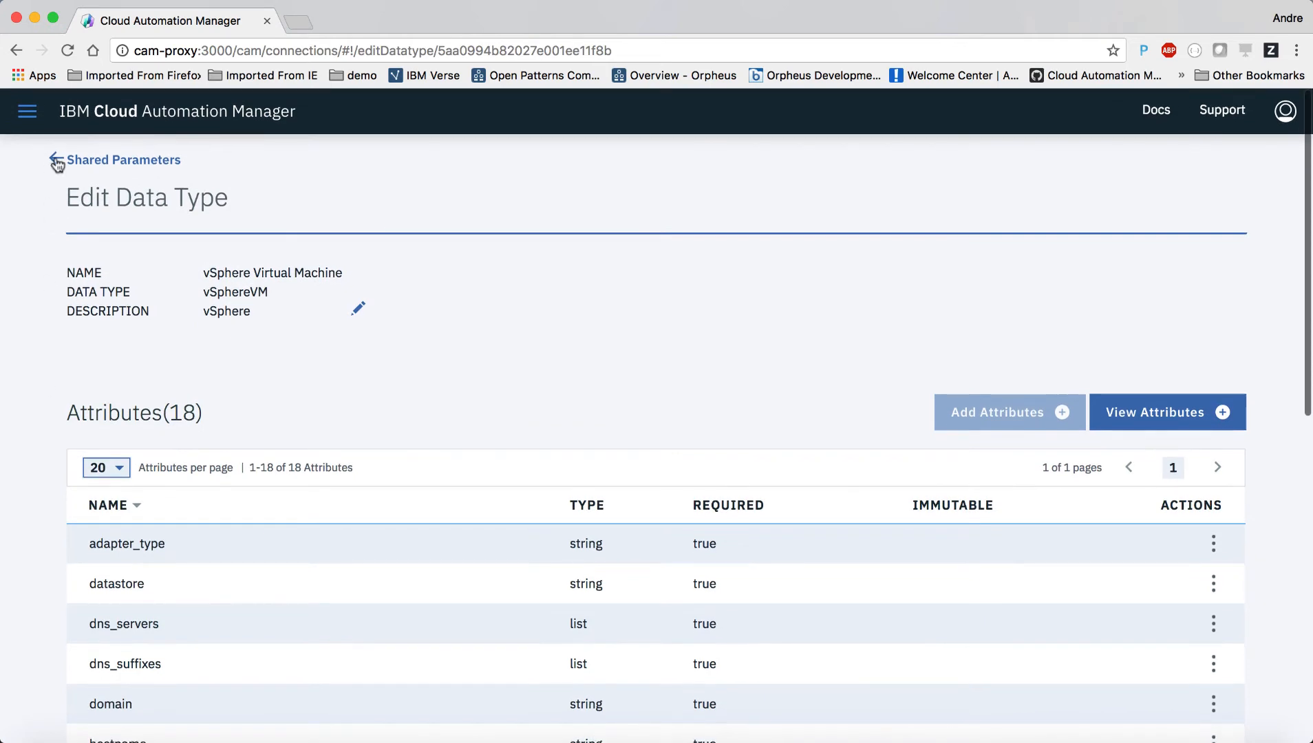
# Step: Review the vSphereCloud178 data object and return to the Shared Parameters list
pyautogui.click(57, 163)
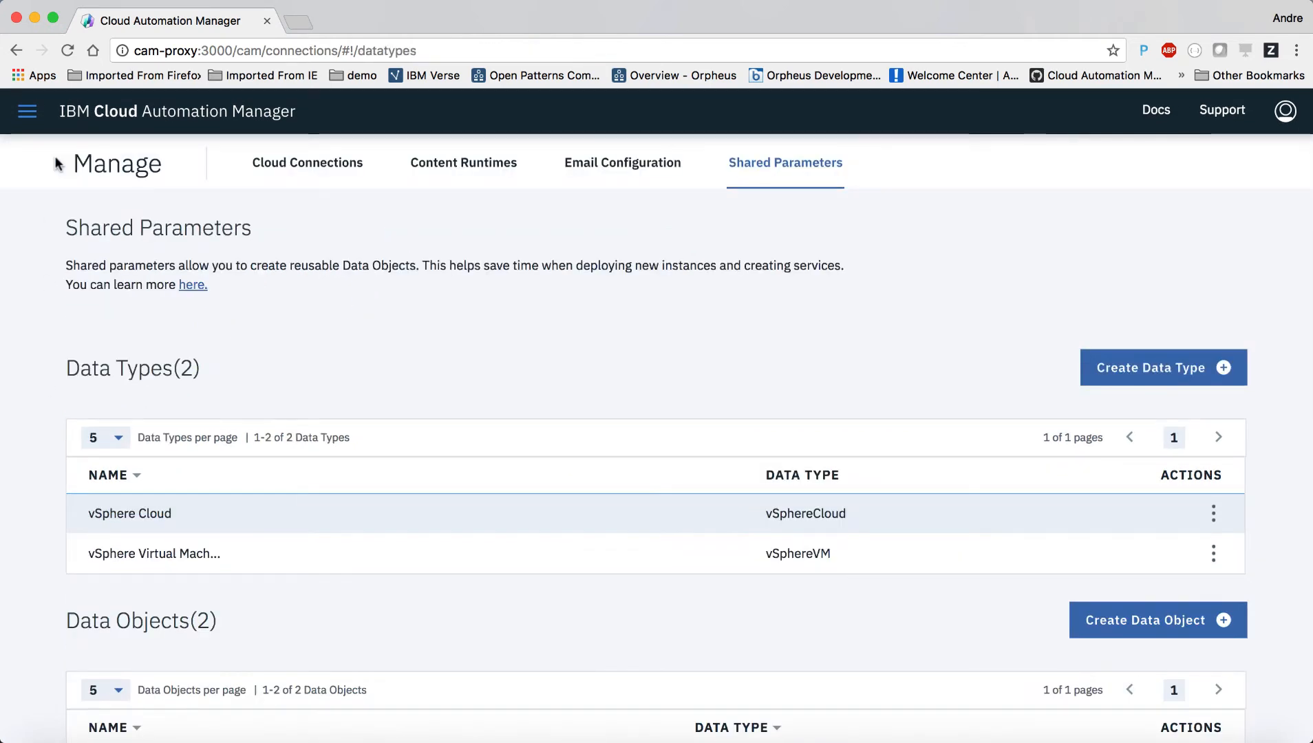
pyautogui.scroll(-3, 19, 475)
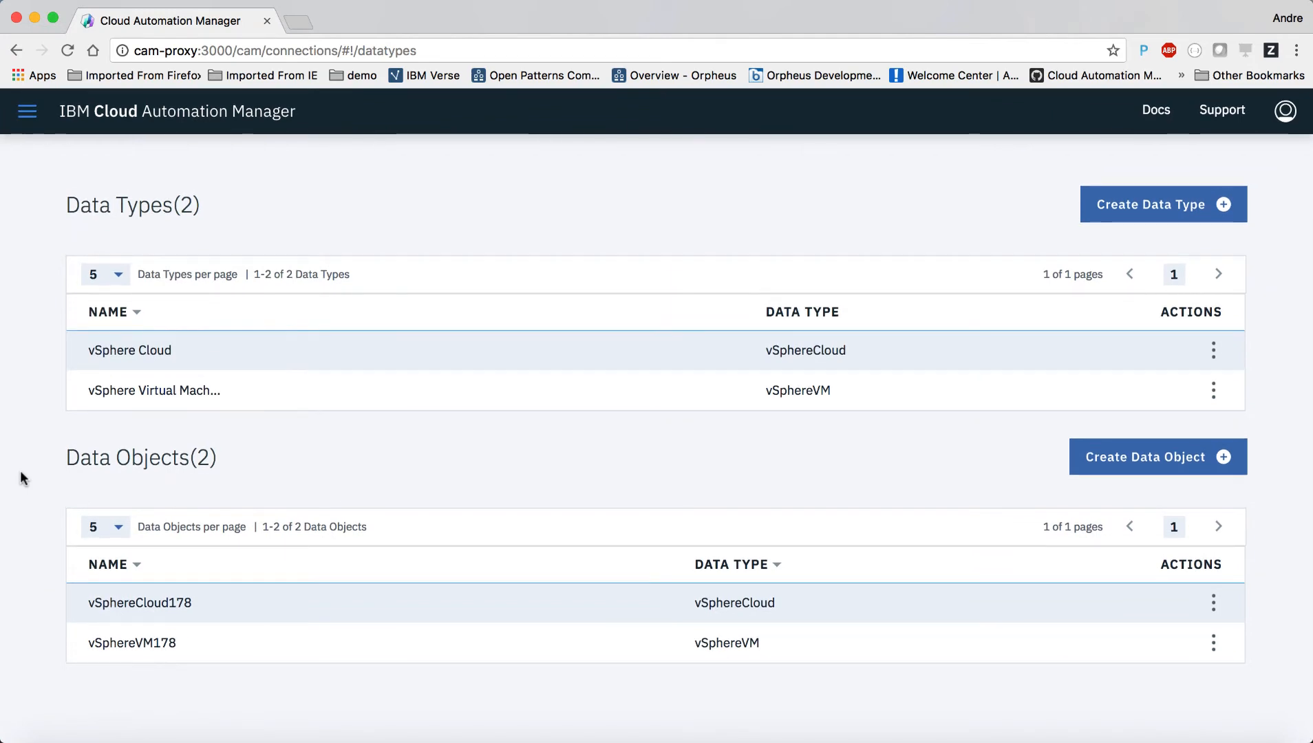
pyautogui.click(252, 603)
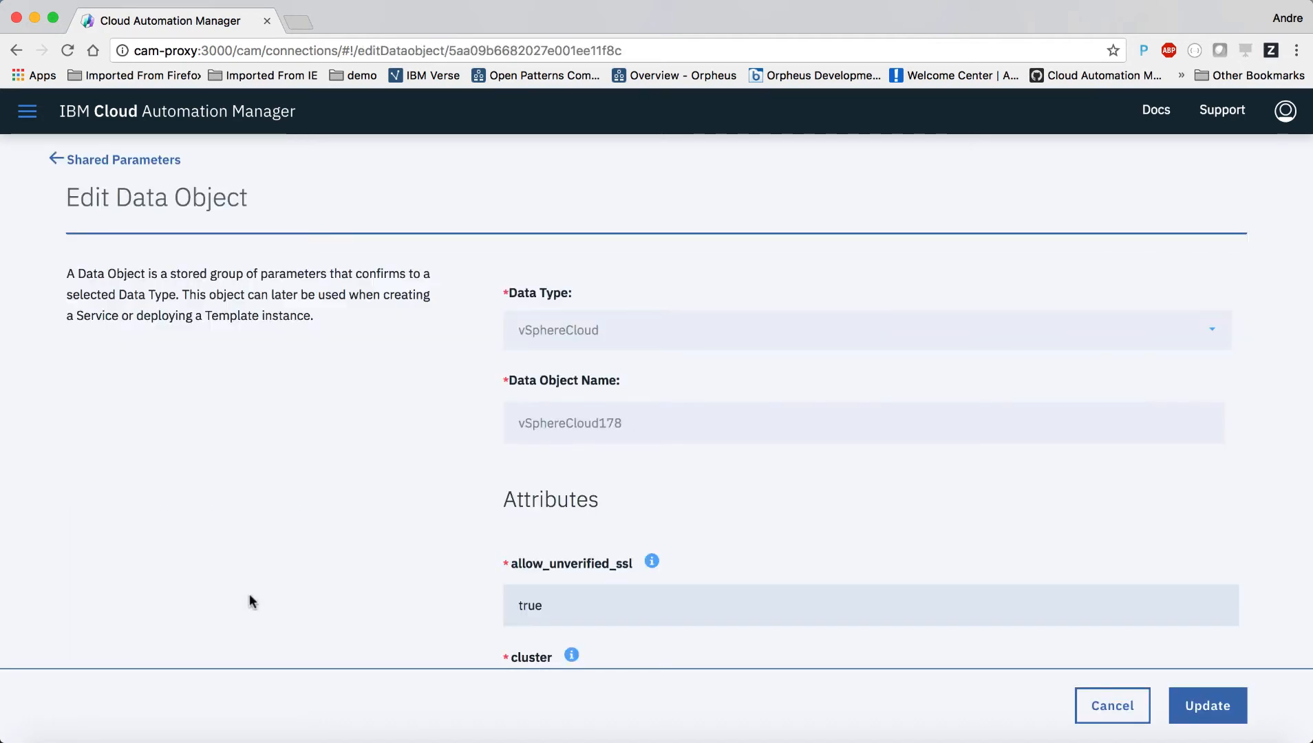
pyautogui.scroll(-5, 300, 561)
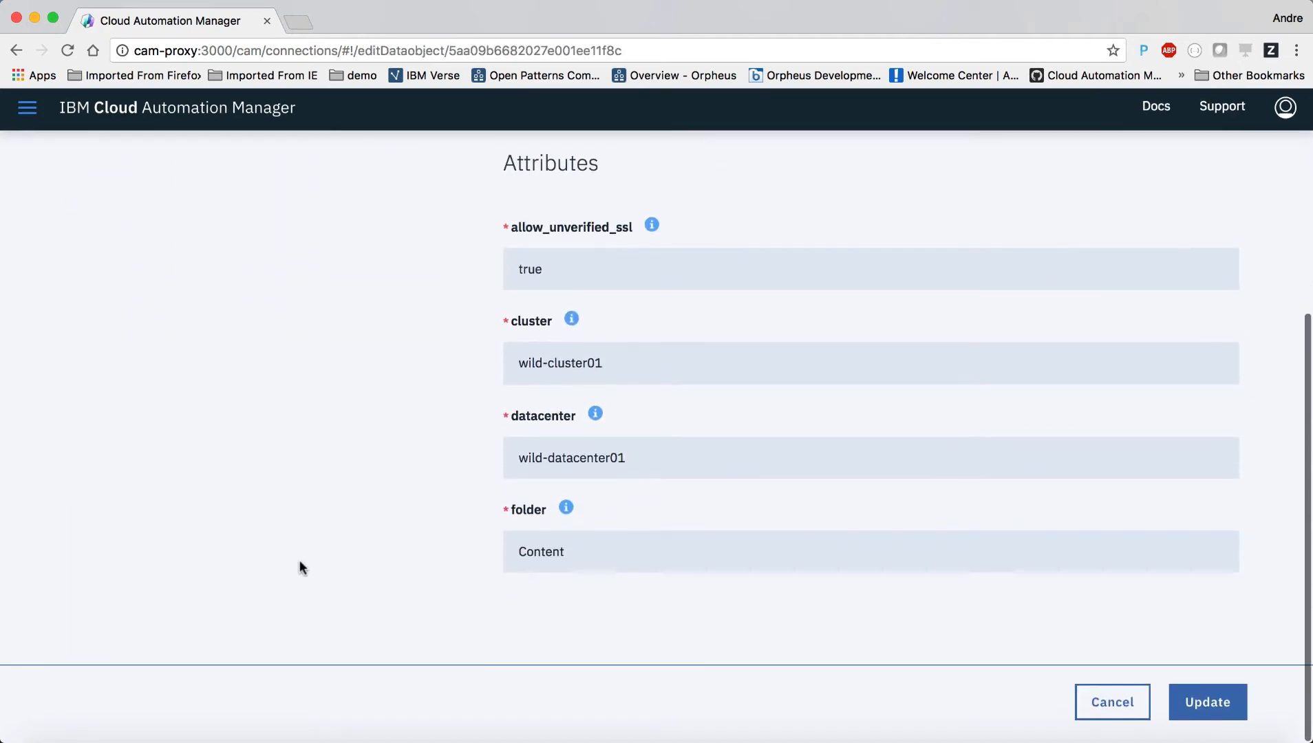
pyautogui.scroll(2, 300, 565)
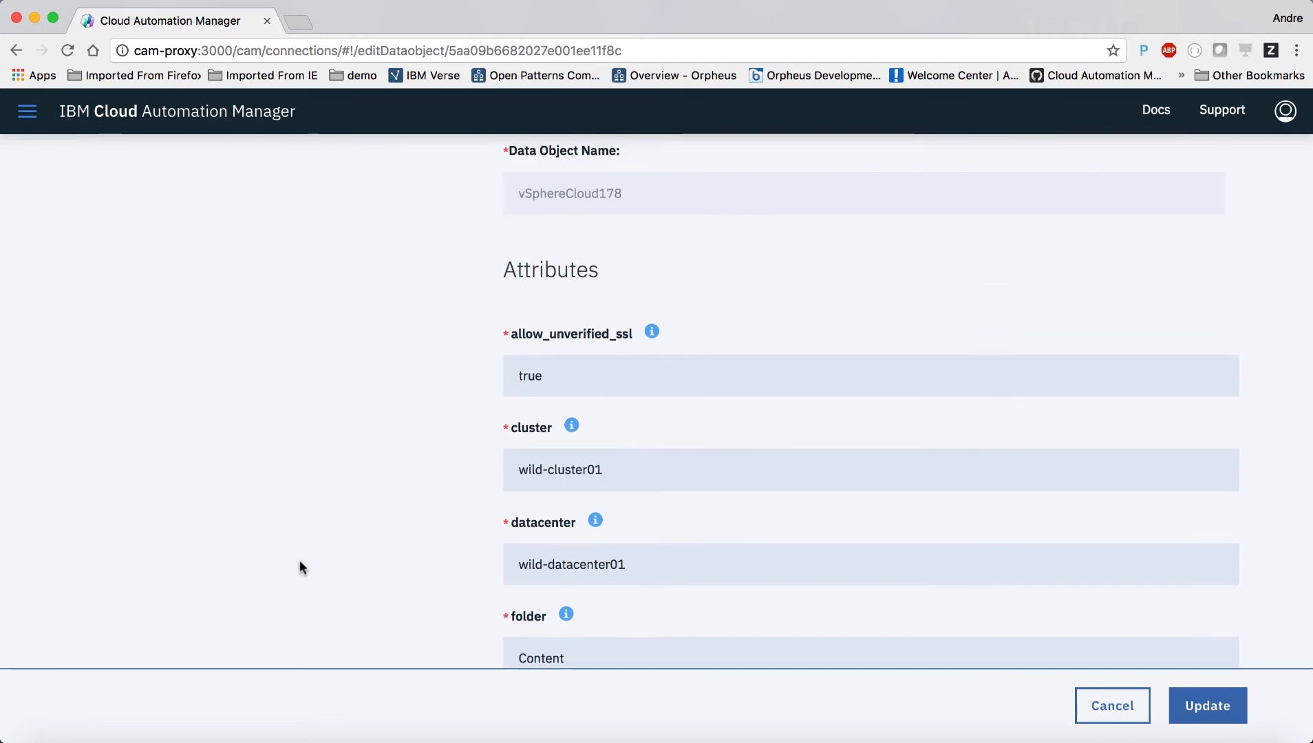
pyautogui.scroll(4, 299, 559)
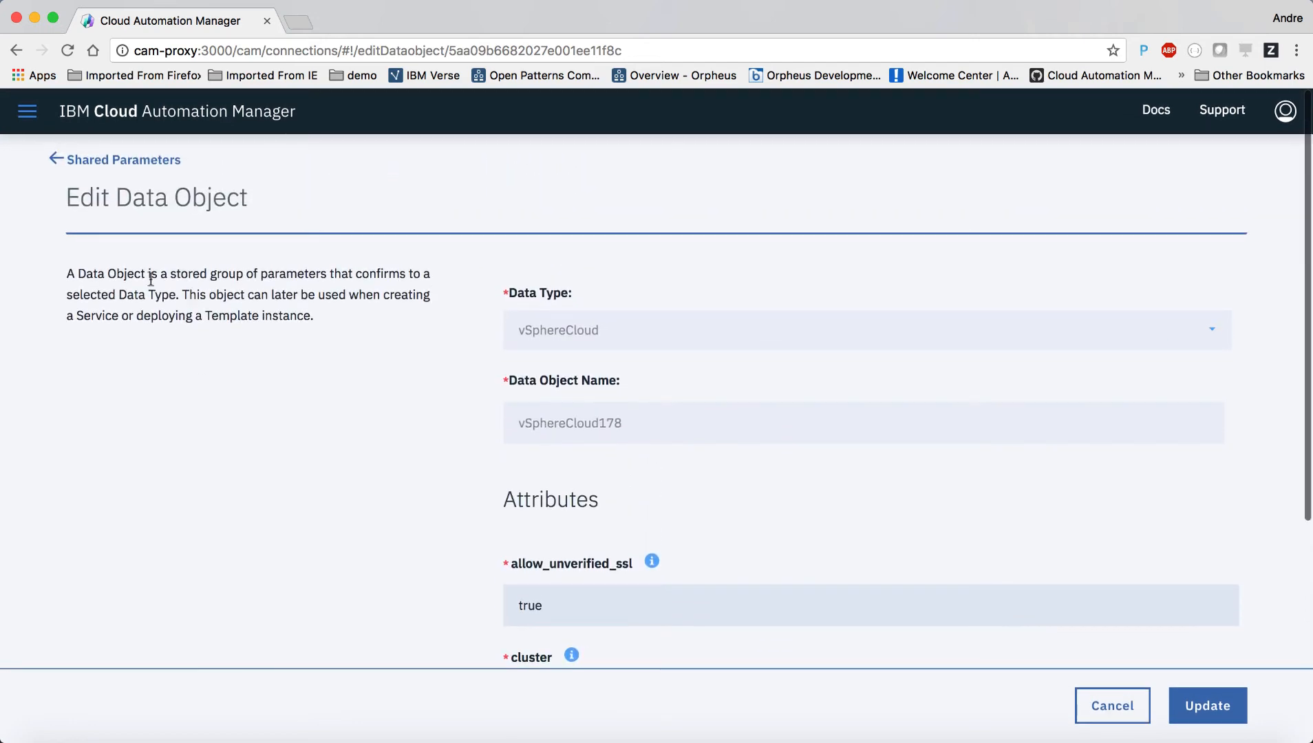
pyautogui.click(55, 160)
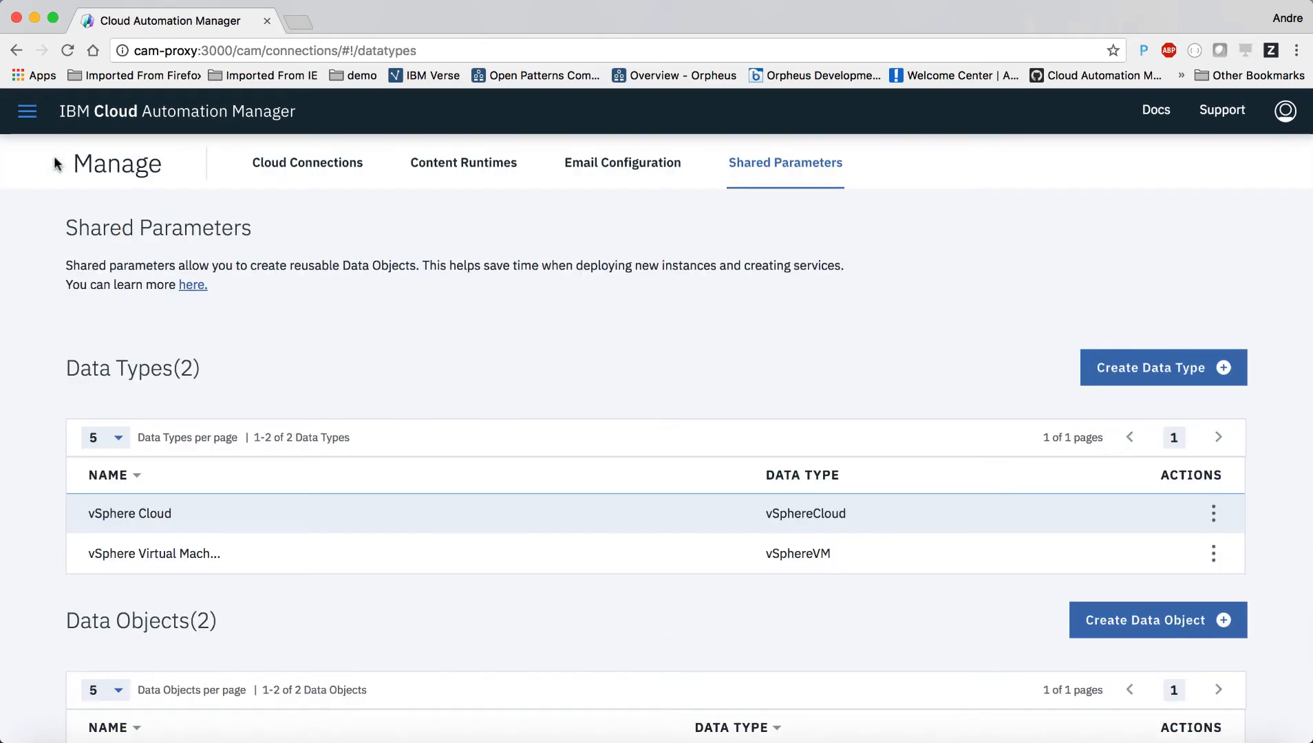
# Step: Review the vSphereVM178 data object, return to the list and open the navigation panel
pyautogui.scroll(-3, 17, 461)
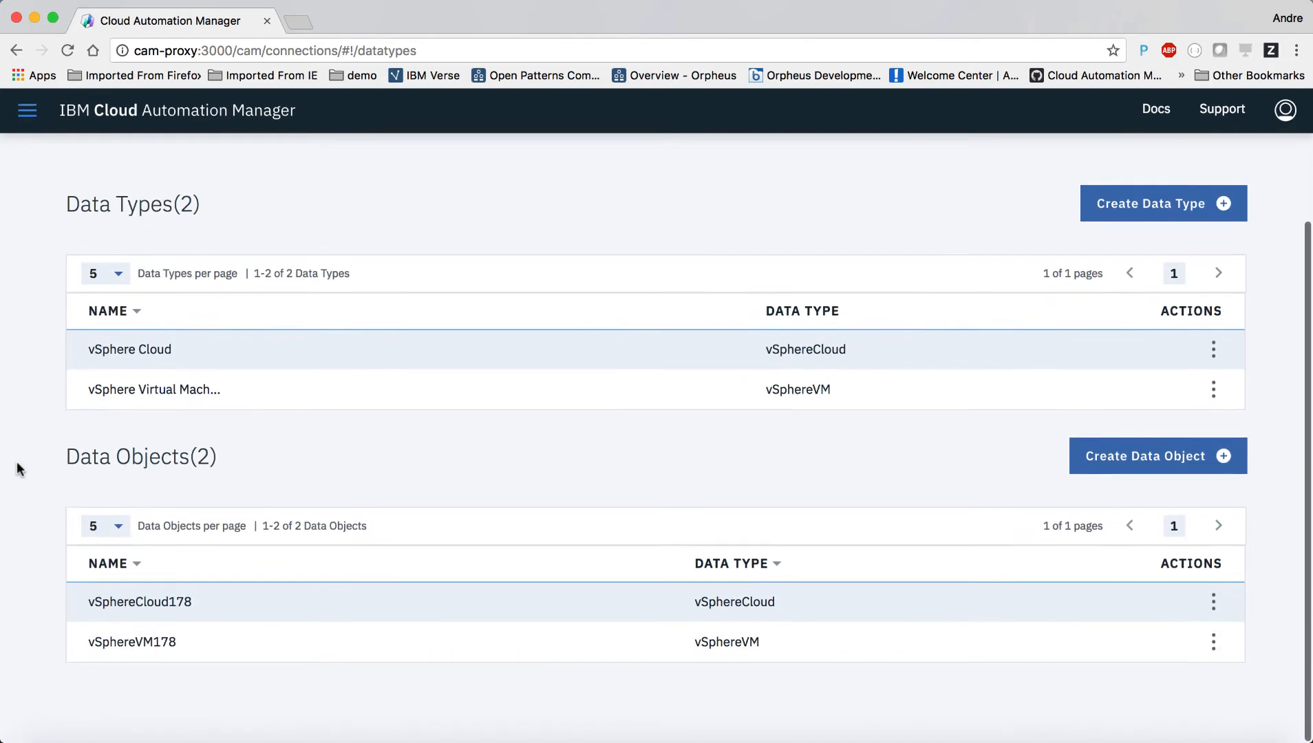
pyautogui.click(166, 645)
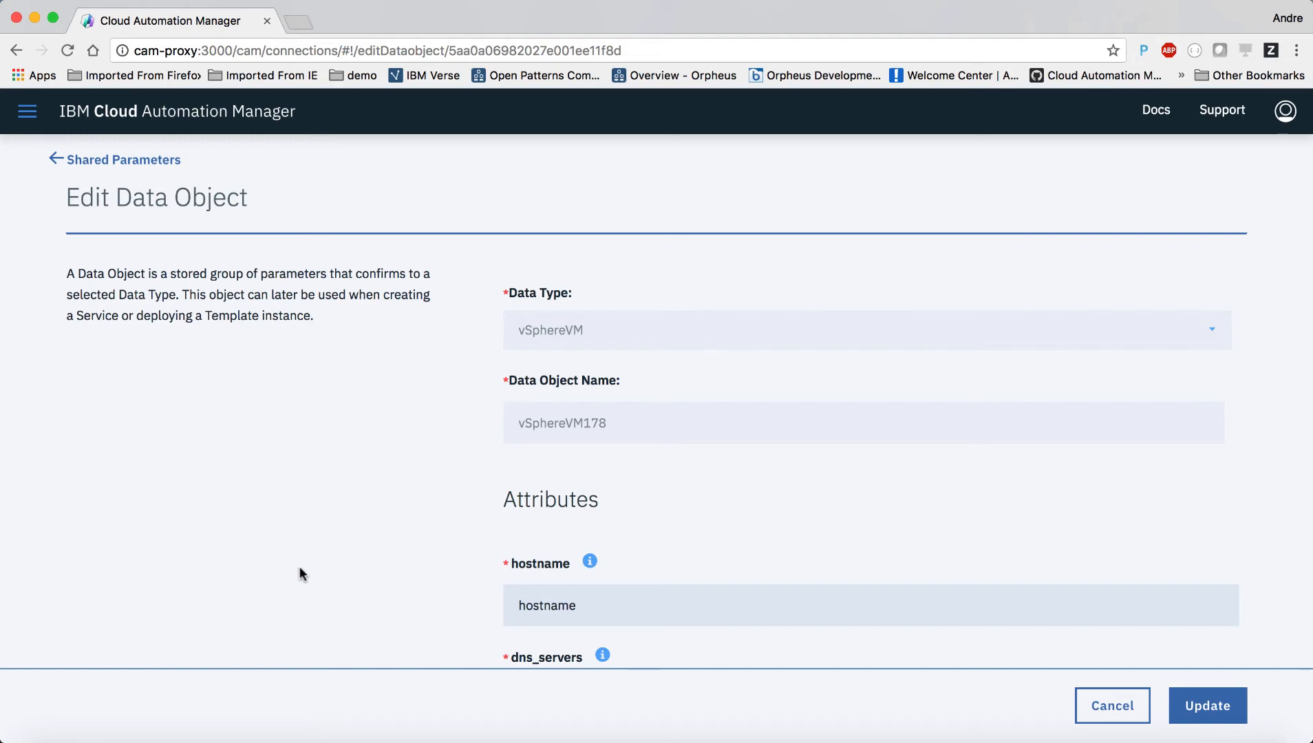
pyautogui.scroll(-6, 299, 567)
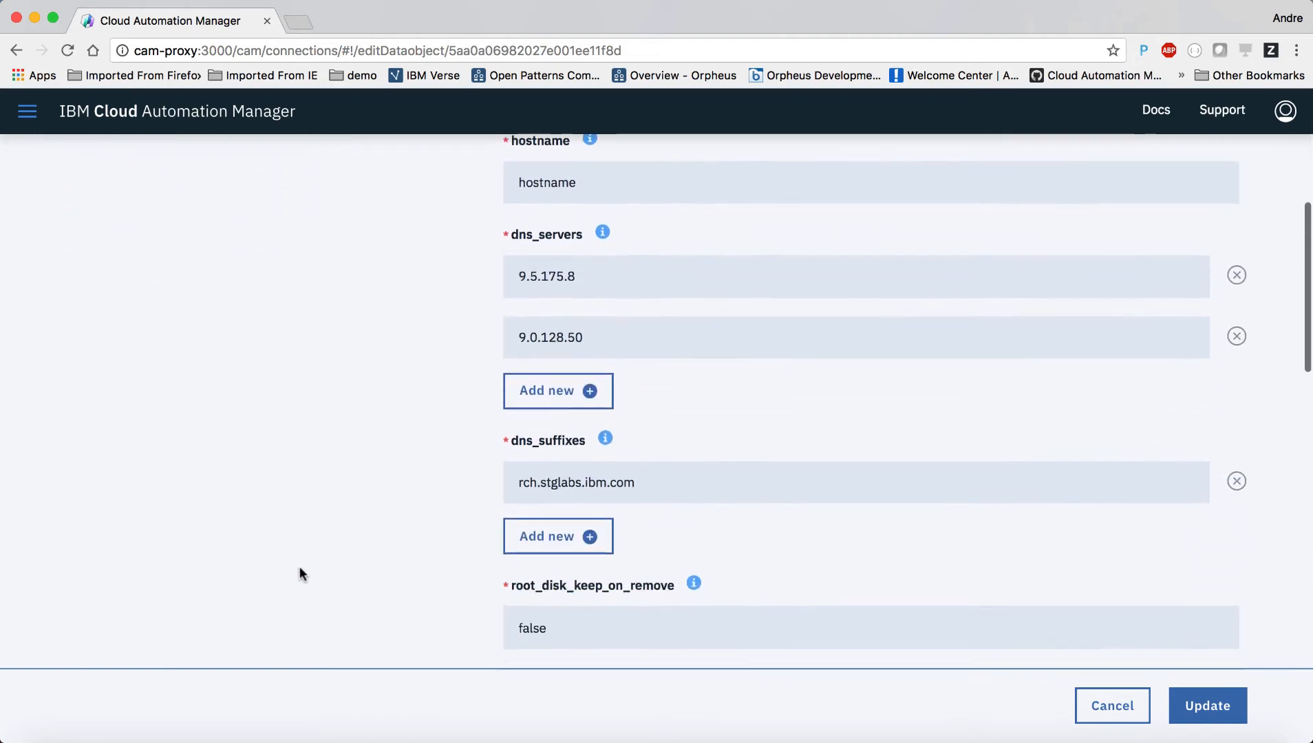
pyautogui.scroll(-8, 300, 569)
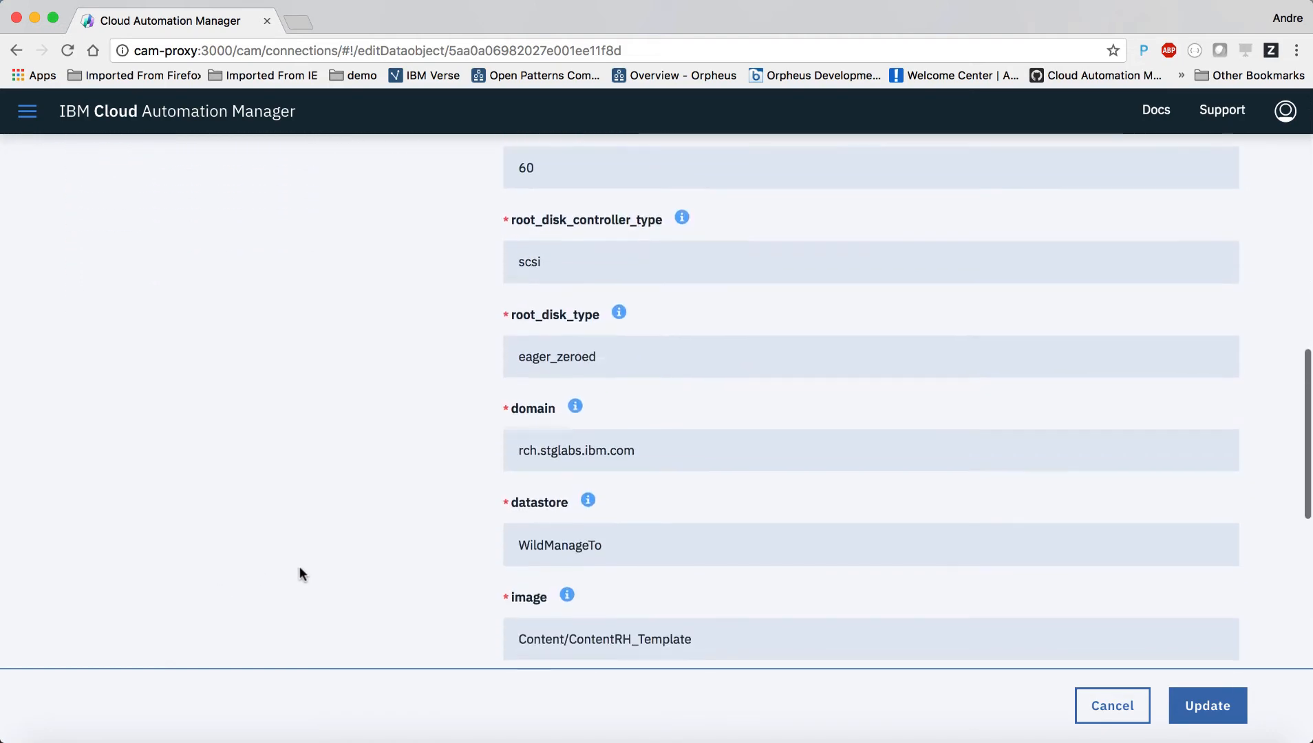
pyautogui.scroll(14, 299, 566)
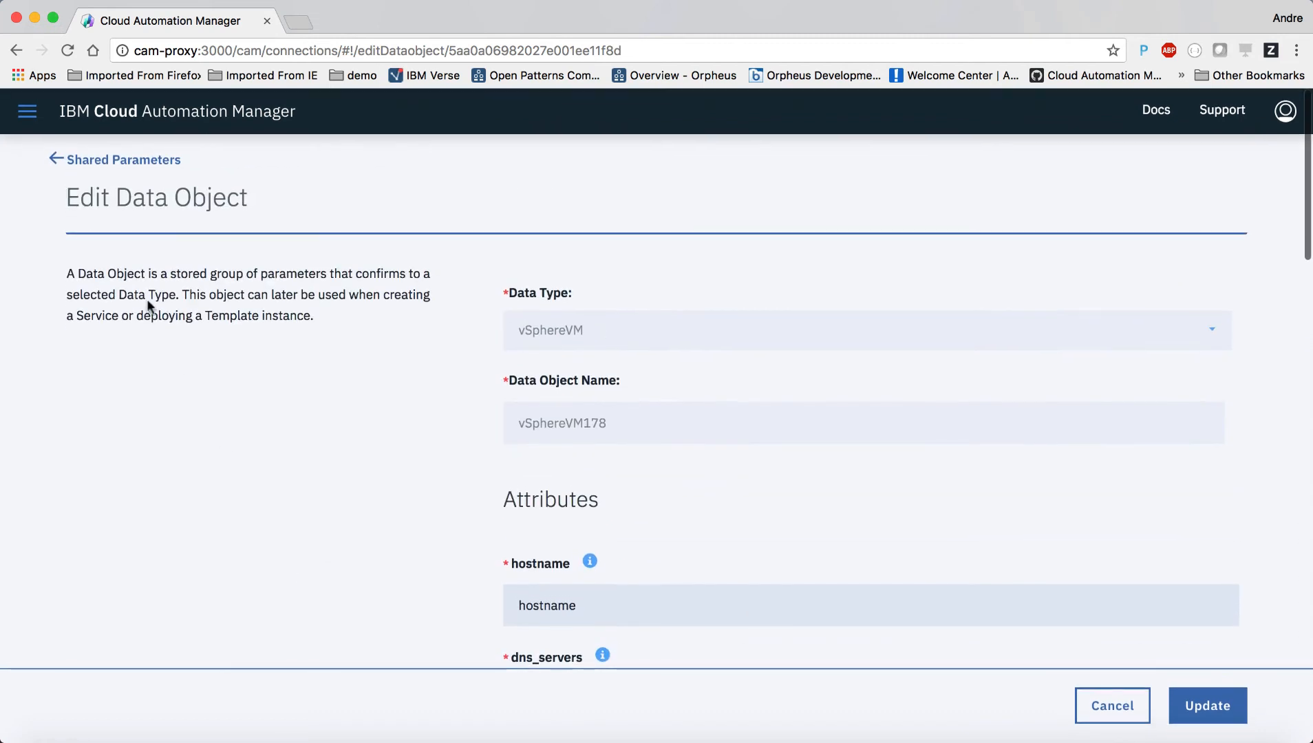
pyautogui.click(57, 160)
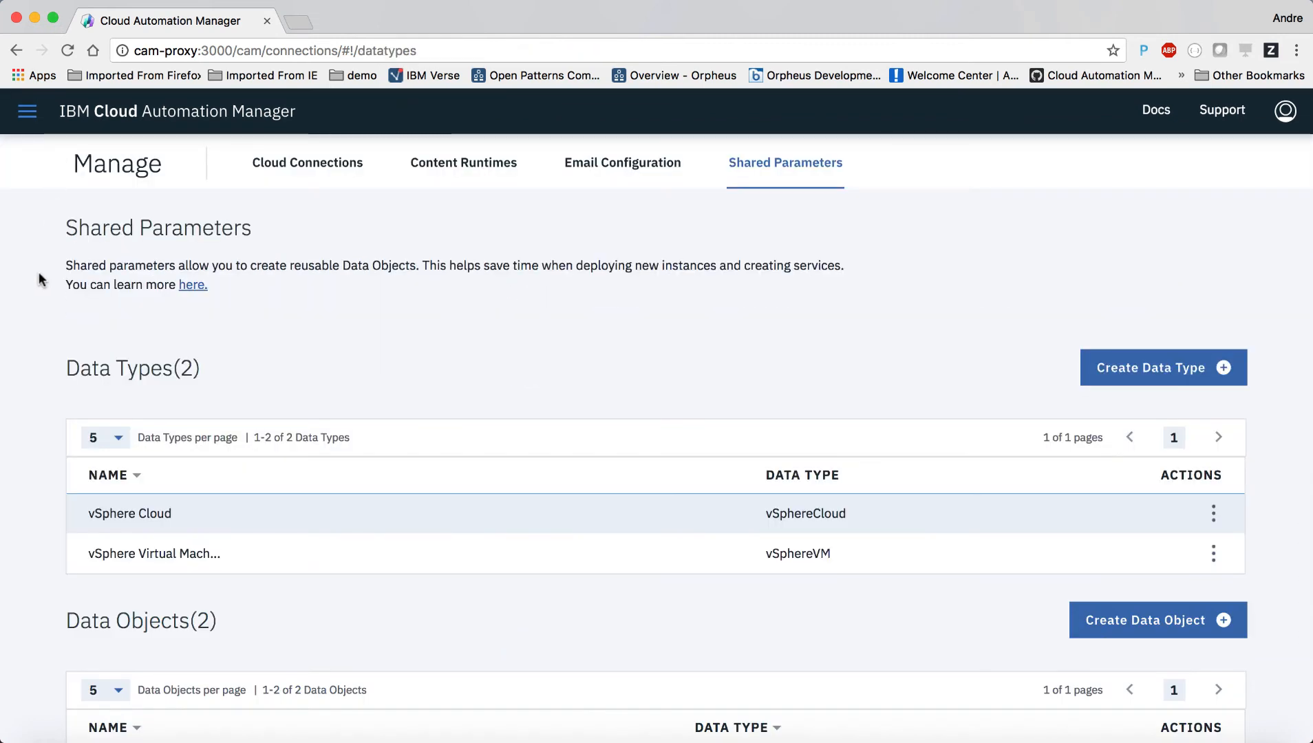
pyautogui.click(28, 114)
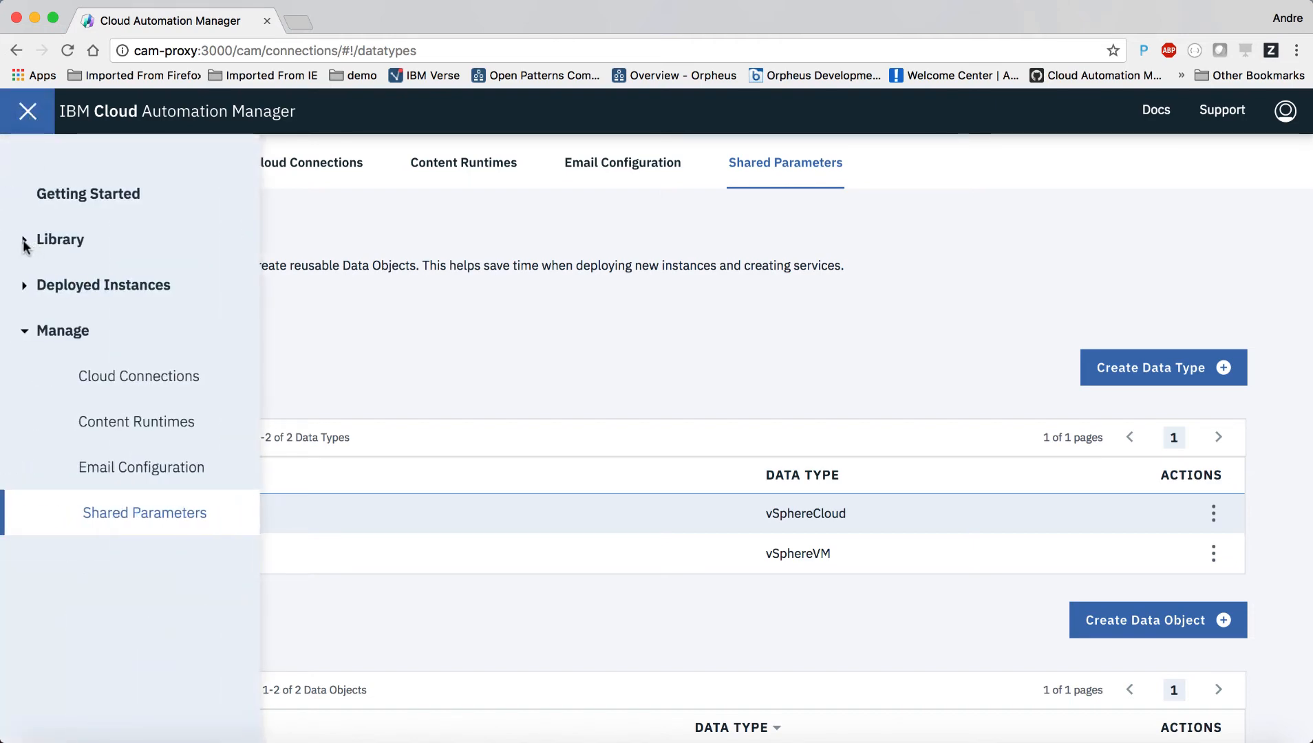
# Step: Open Library > Templates and the Single Virtual Machine template's details
pyautogui.click(25, 240)
pyautogui.click(102, 286)
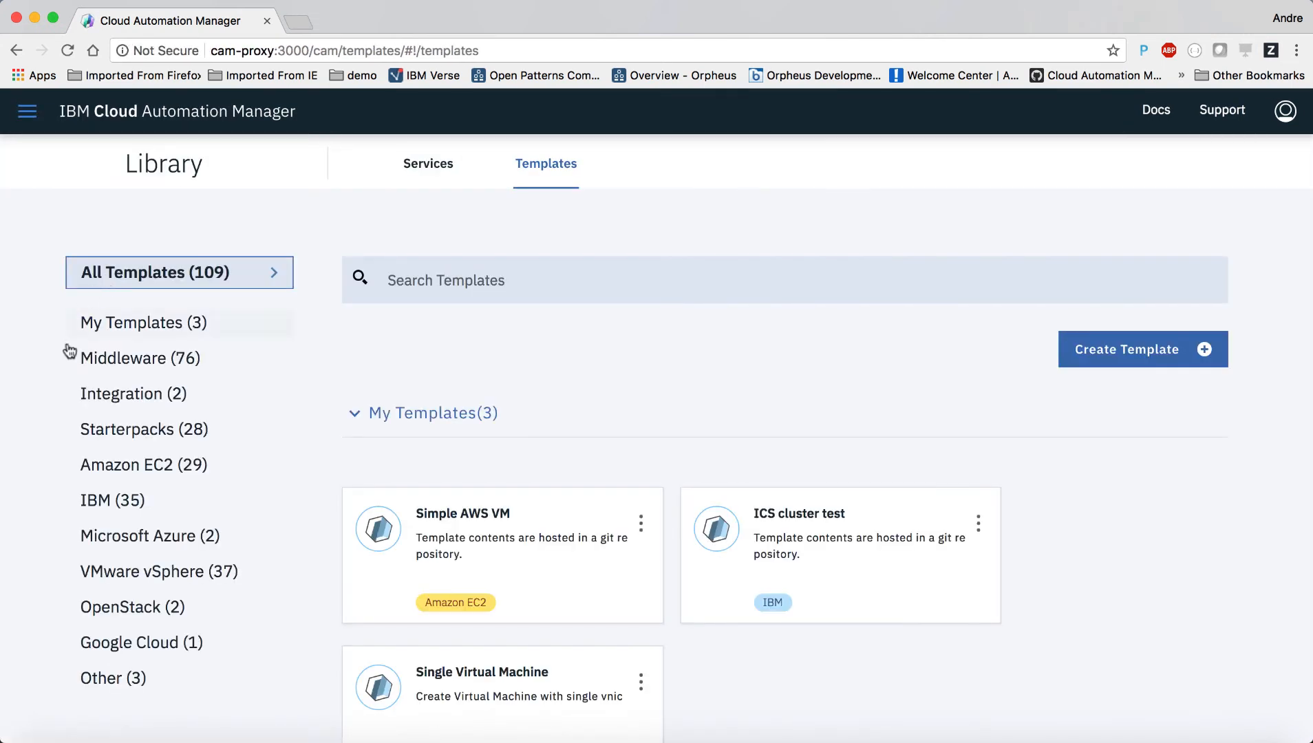
pyautogui.scroll(-3, 279, 621)
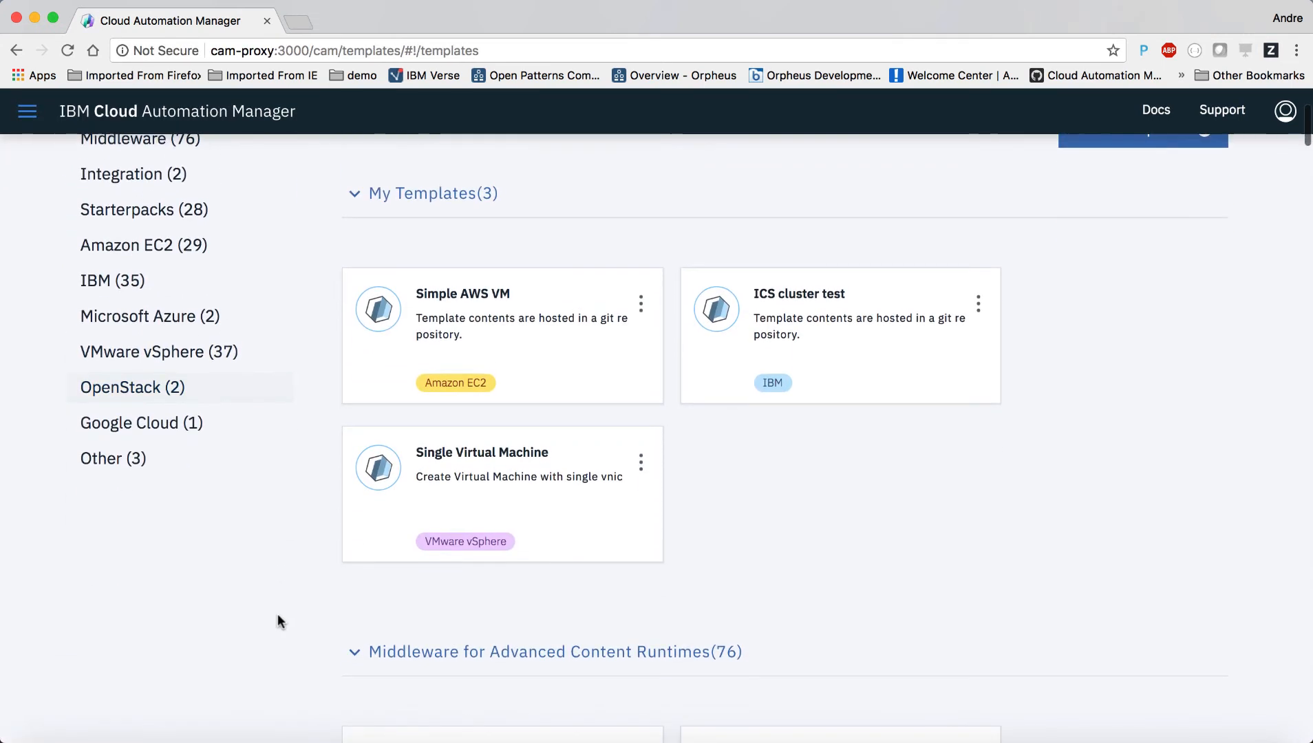
pyautogui.click(466, 478)
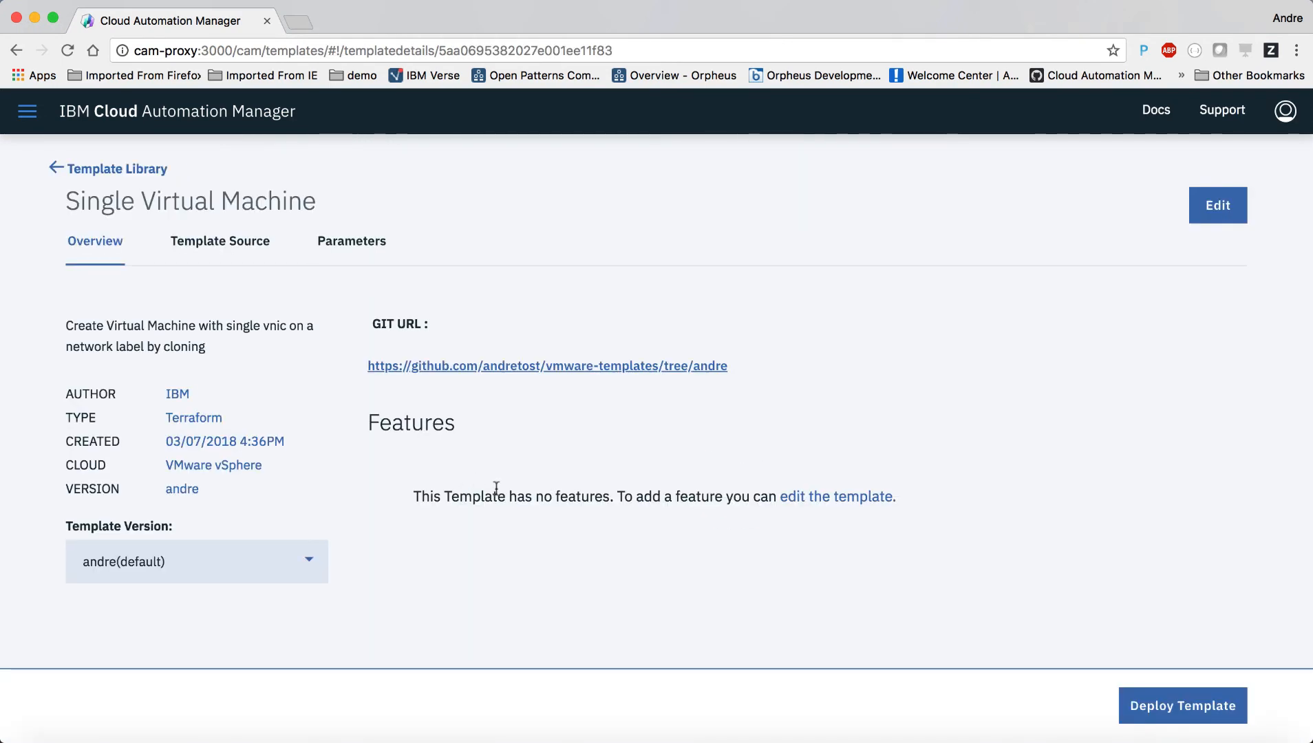
# Step: Review the template's Parameters JSON referencing the vSphereCloud and vSphereVM data types
pyautogui.click(358, 249)
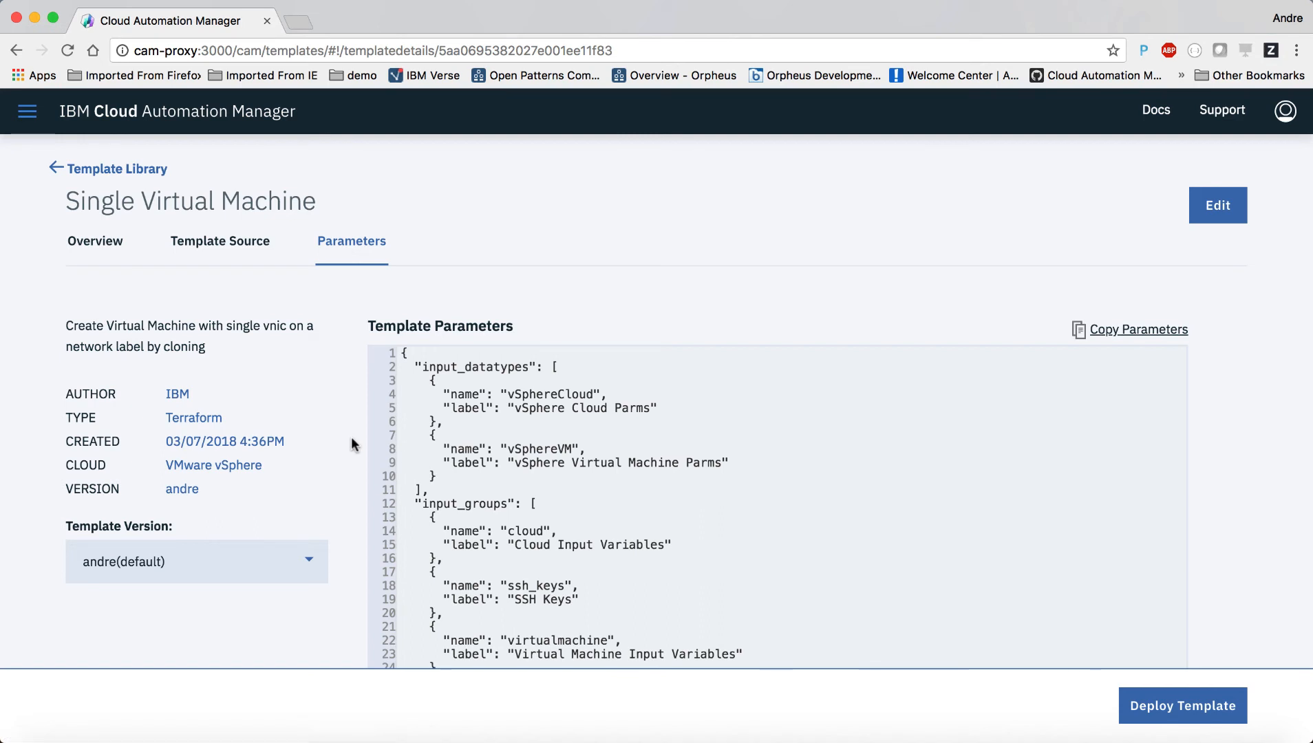
pyautogui.scroll(-3, 351, 437)
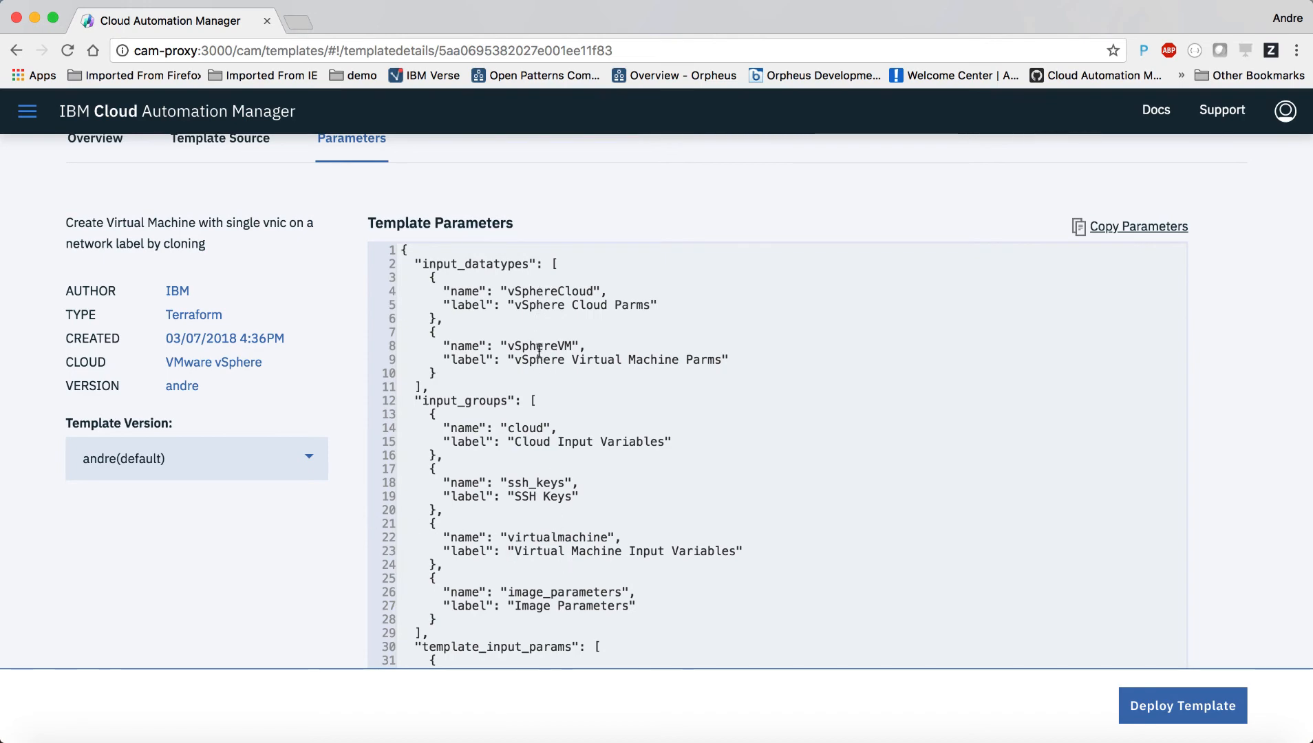
pyautogui.scroll(-7, 549, 544)
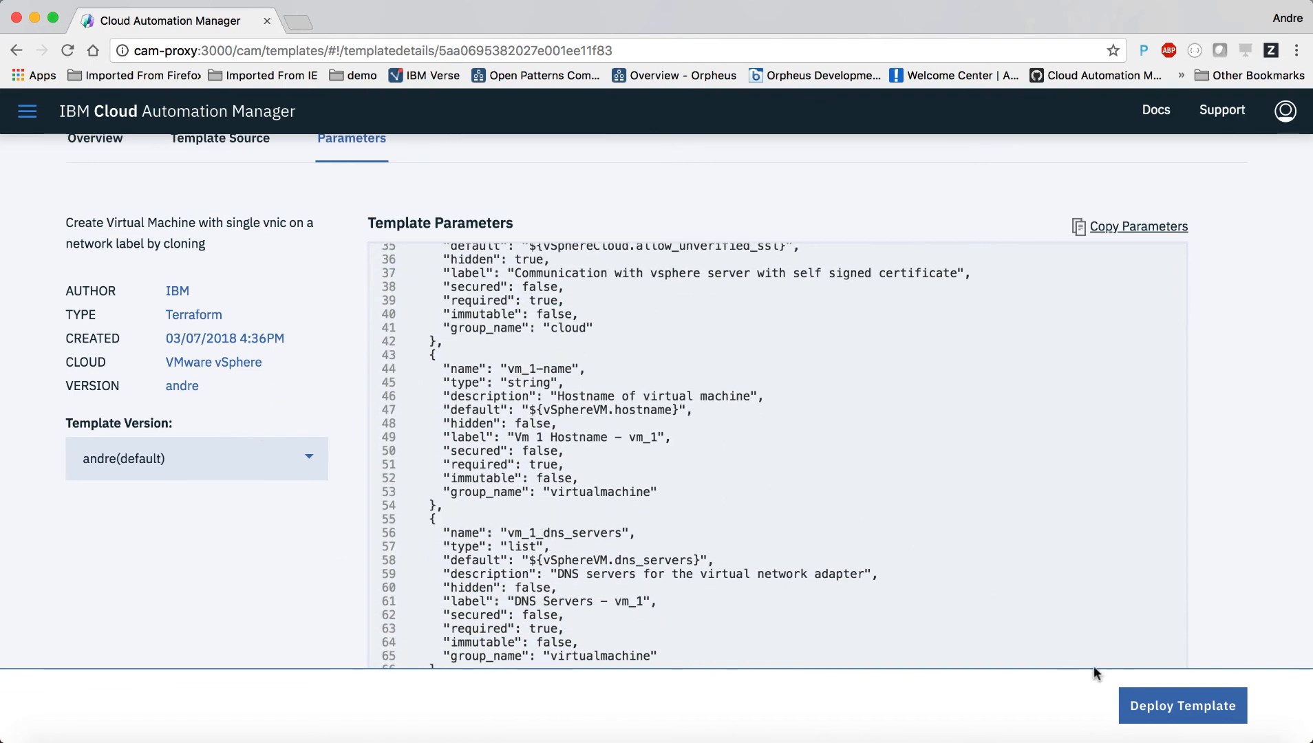
# Step: Start a deployment of the template with the instance name AndreTest
pyautogui.click(1165, 702)
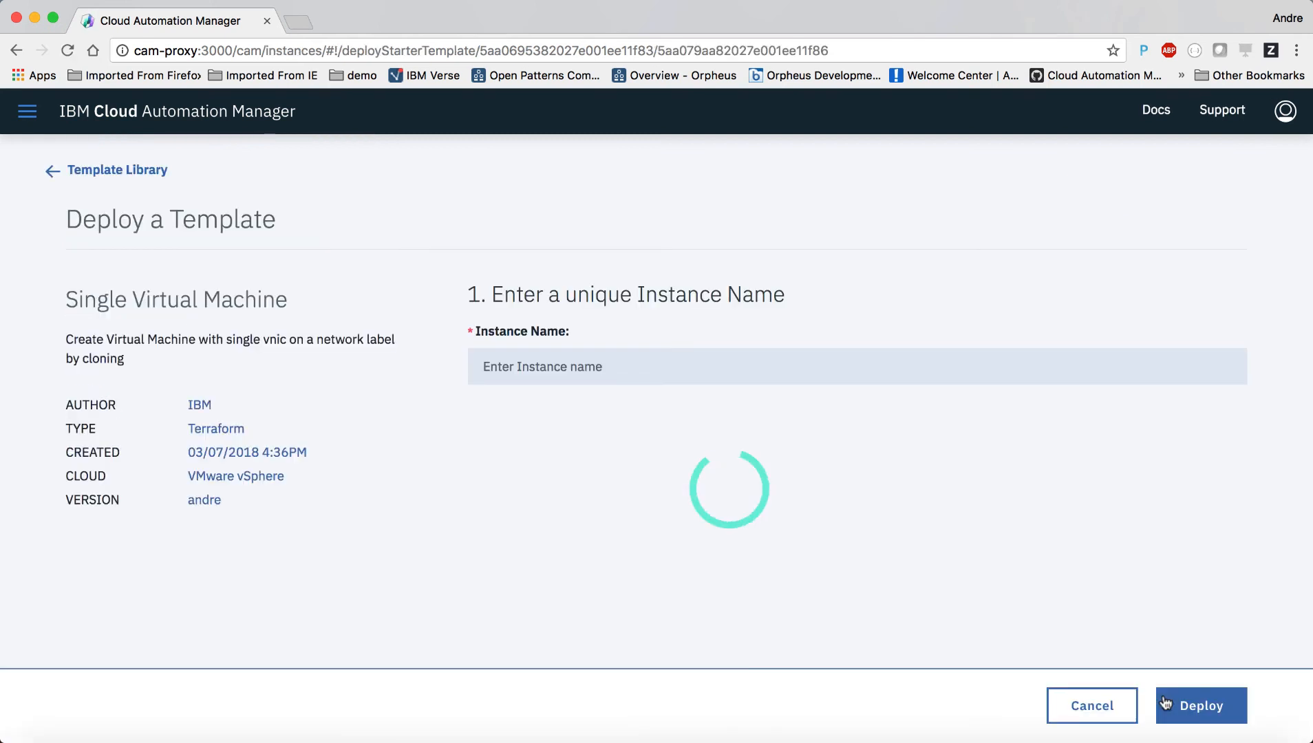
pyautogui.click(629, 361)
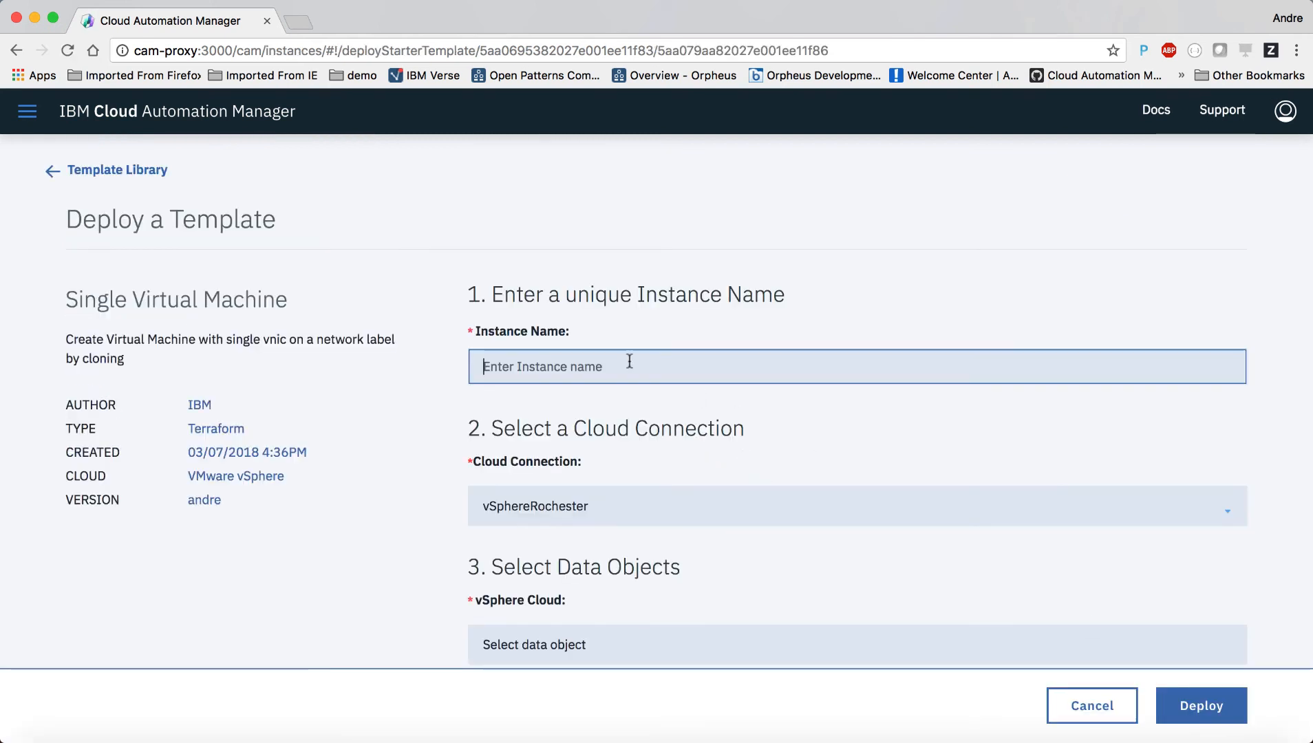
pyautogui.write('AndreTest')
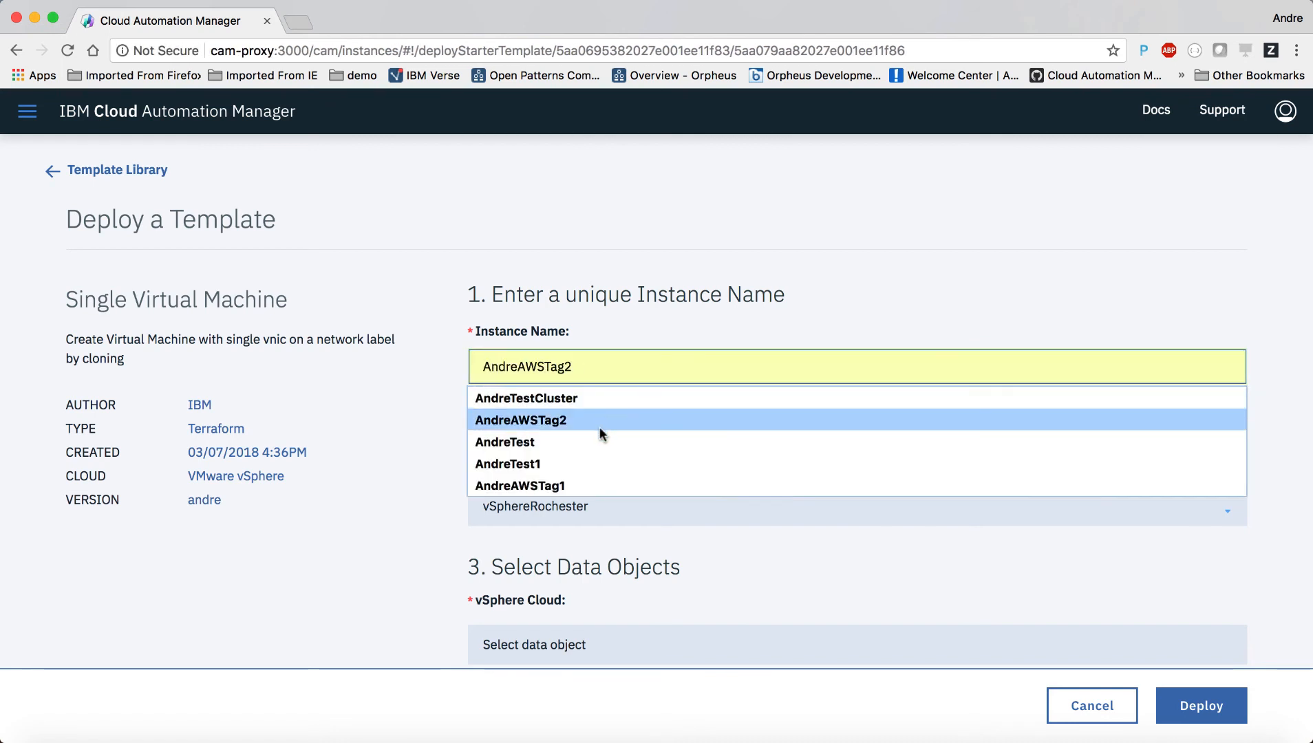
pyautogui.click(600, 442)
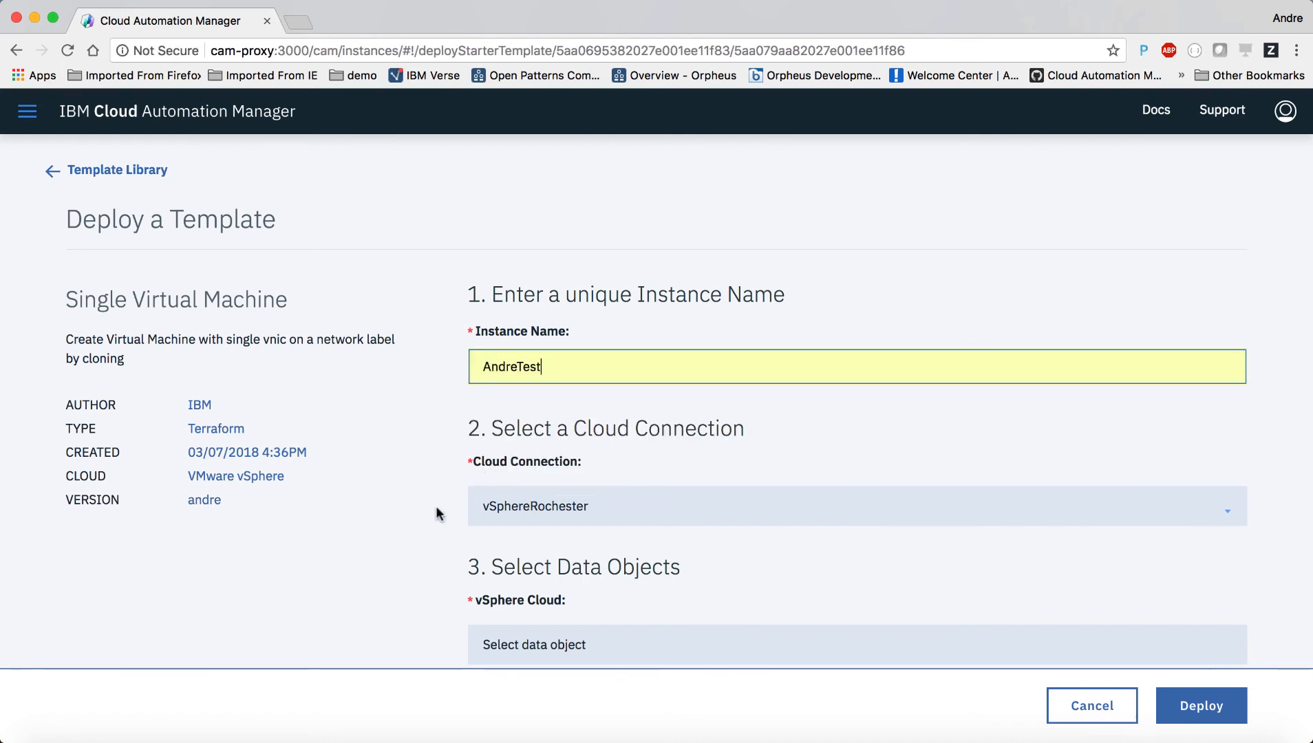
# Step: Select vSphereCloud178 and vSphereVM178 as the cloud and virtual machine data objects
pyautogui.scroll(-3, 436, 512)
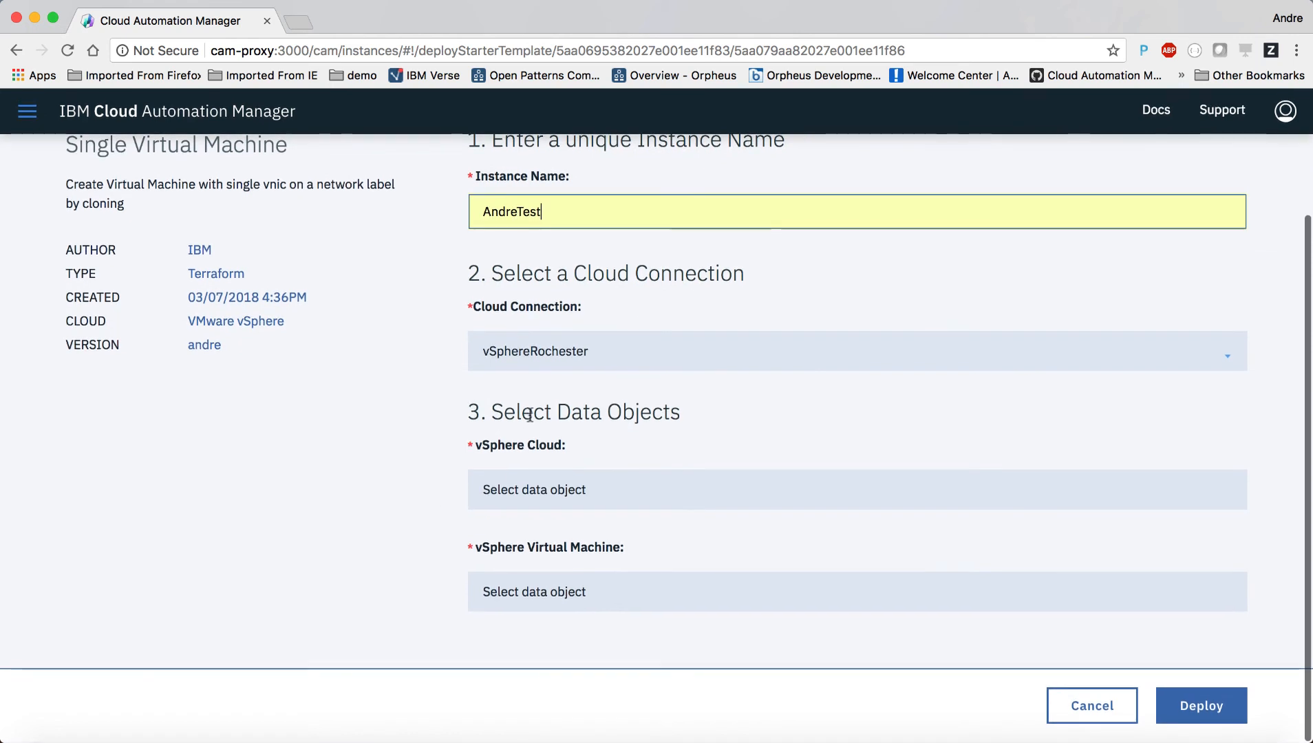
pyautogui.click(516, 491)
pyautogui.click(516, 490)
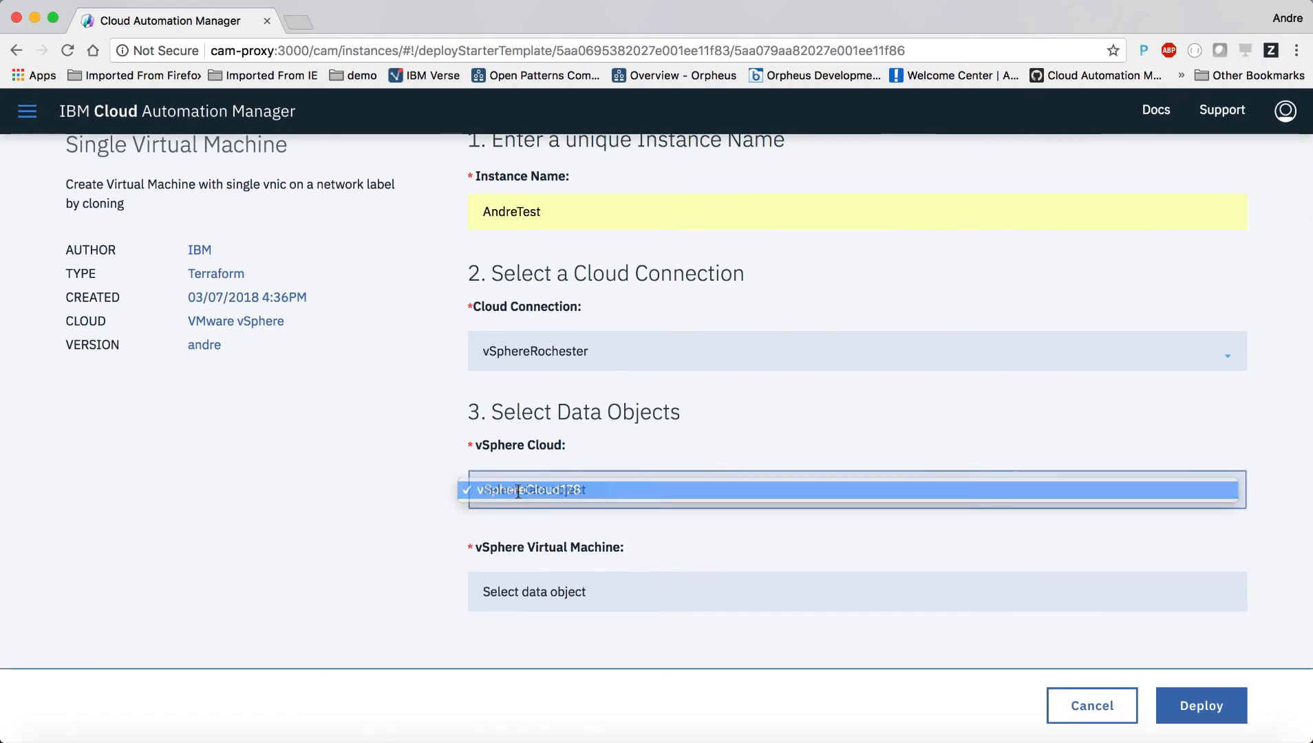
pyautogui.click(525, 596)
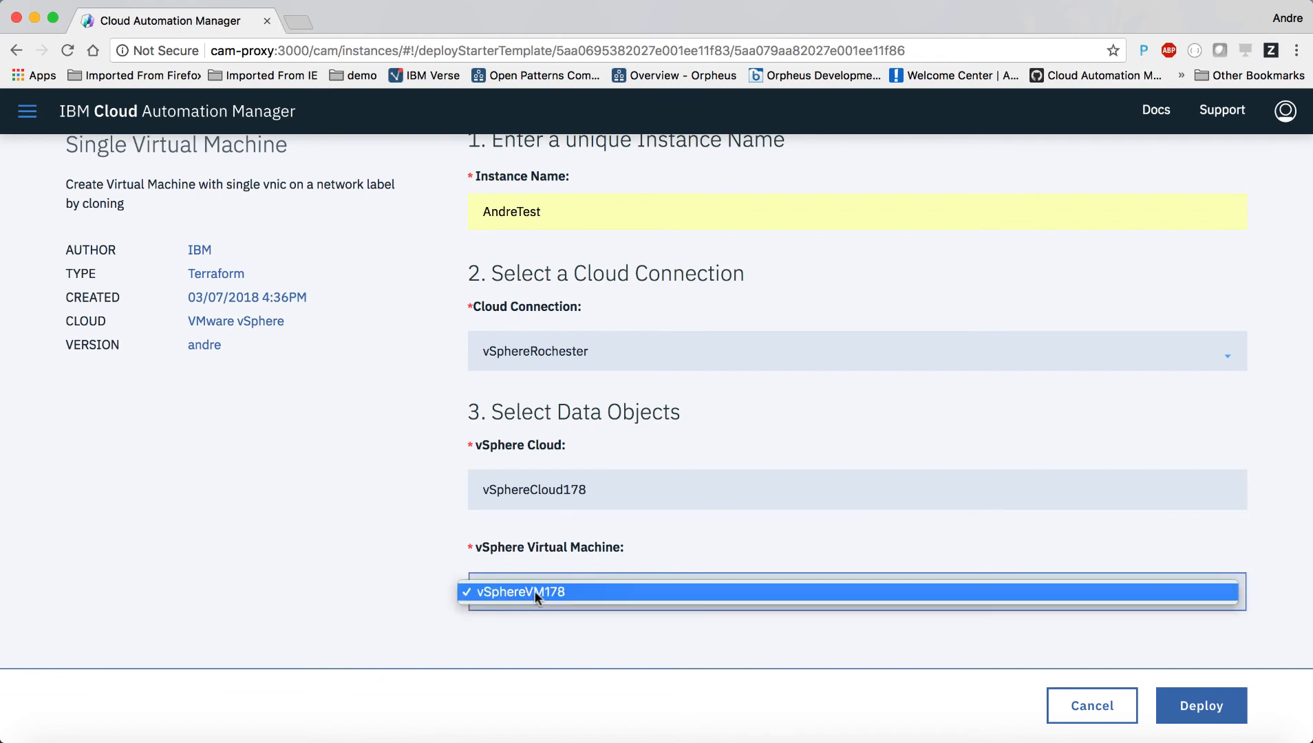
pyautogui.click(545, 593)
# Step: Review the remaining fields, including root disk size 60, and deploy the AndreTest instance
pyautogui.scroll(-5, 382, 616)
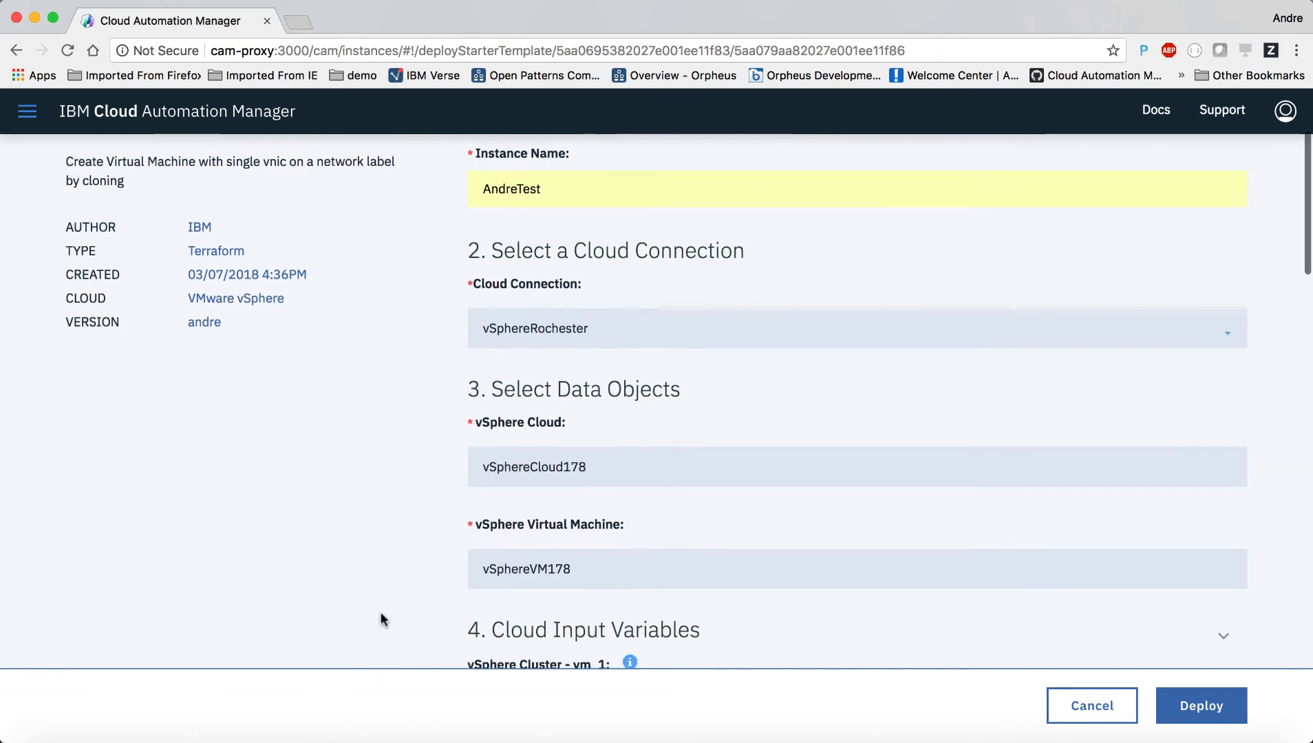
pyautogui.scroll(-10, 381, 614)
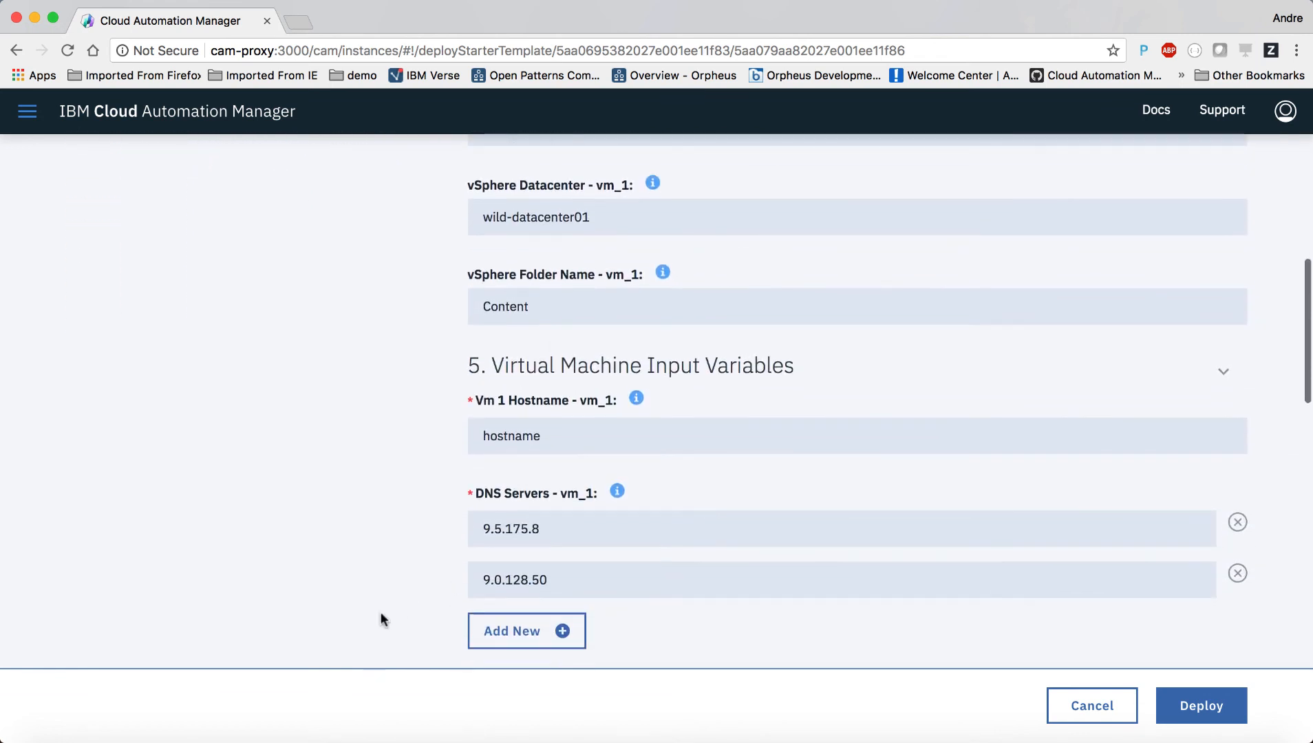
pyautogui.scroll(-15, 381, 613)
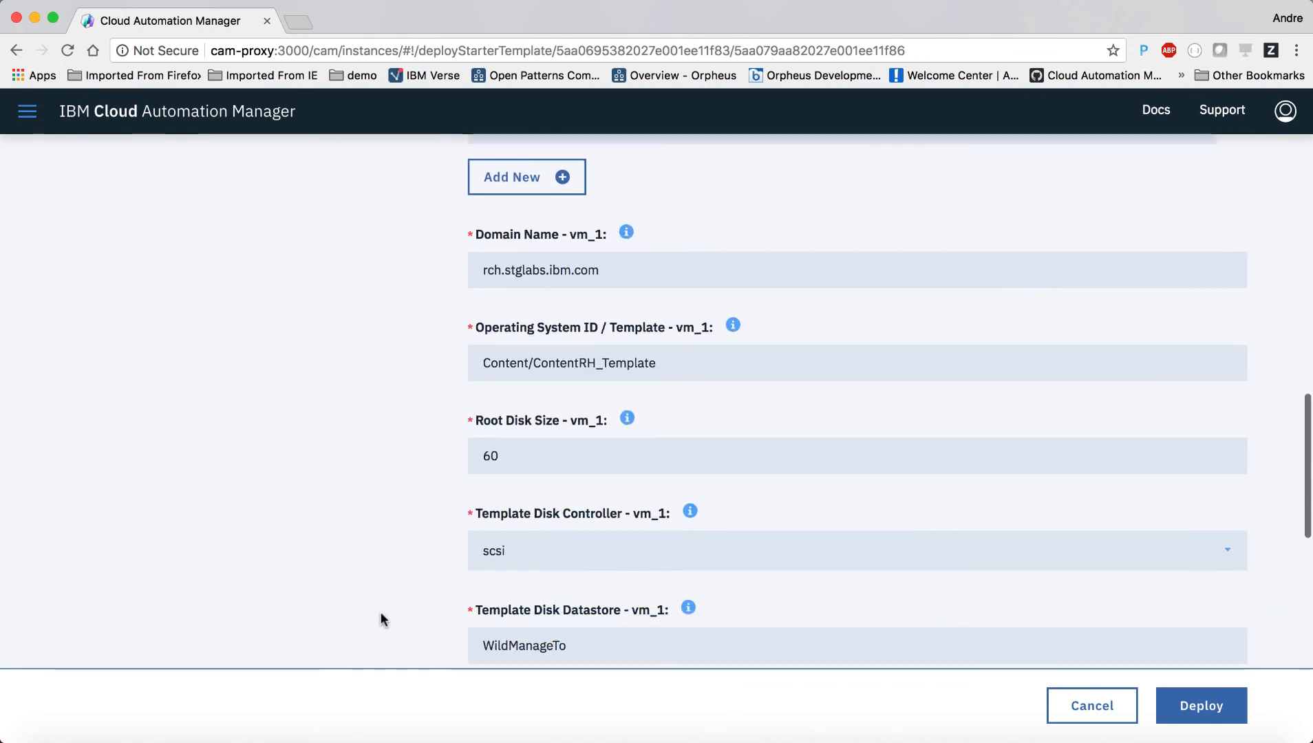
pyautogui.scroll(-9, 382, 619)
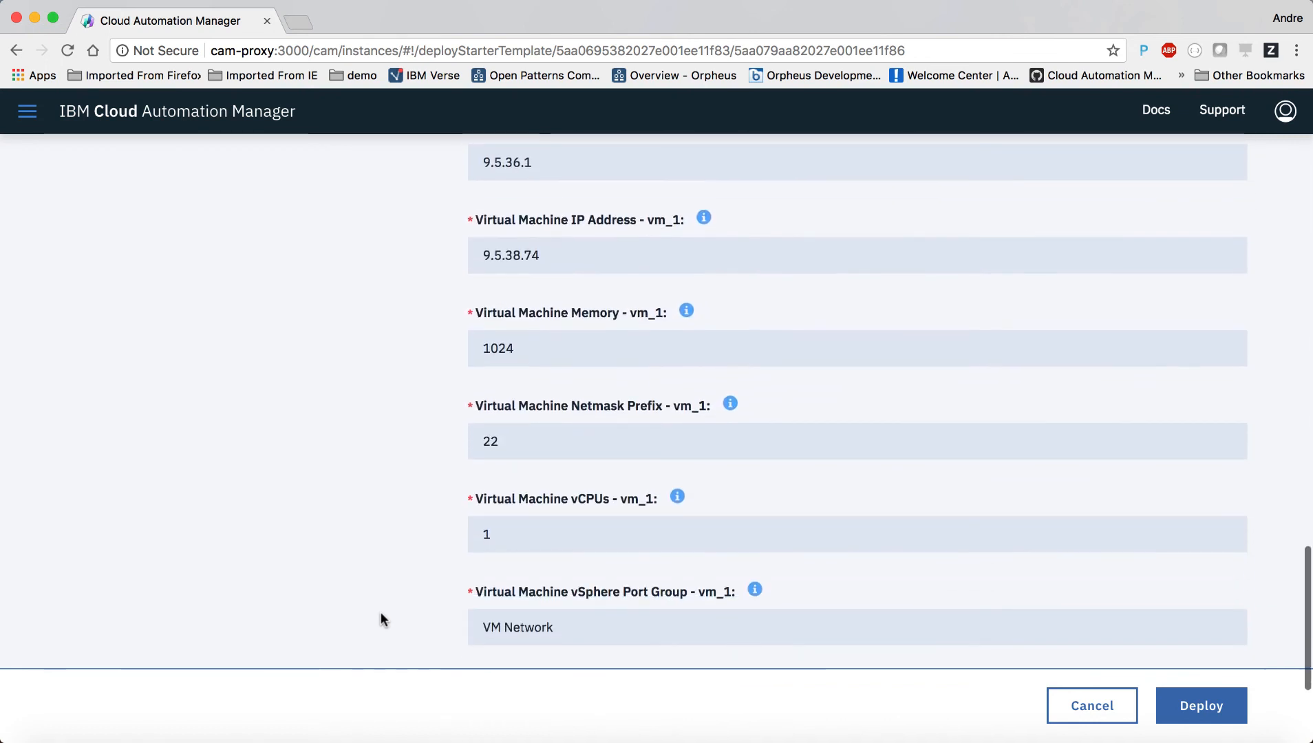
pyautogui.scroll(-3, 382, 619)
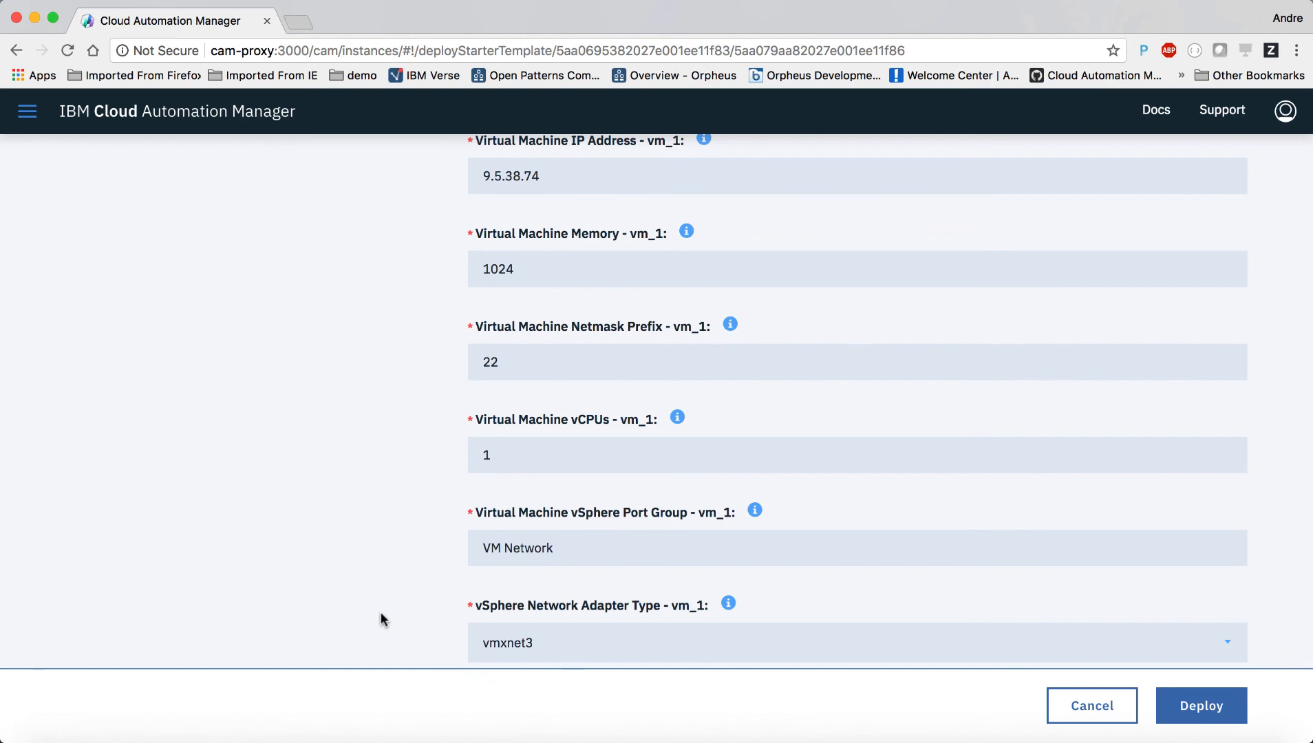
pyautogui.scroll(-1, 382, 619)
pyautogui.scroll(11, 382, 618)
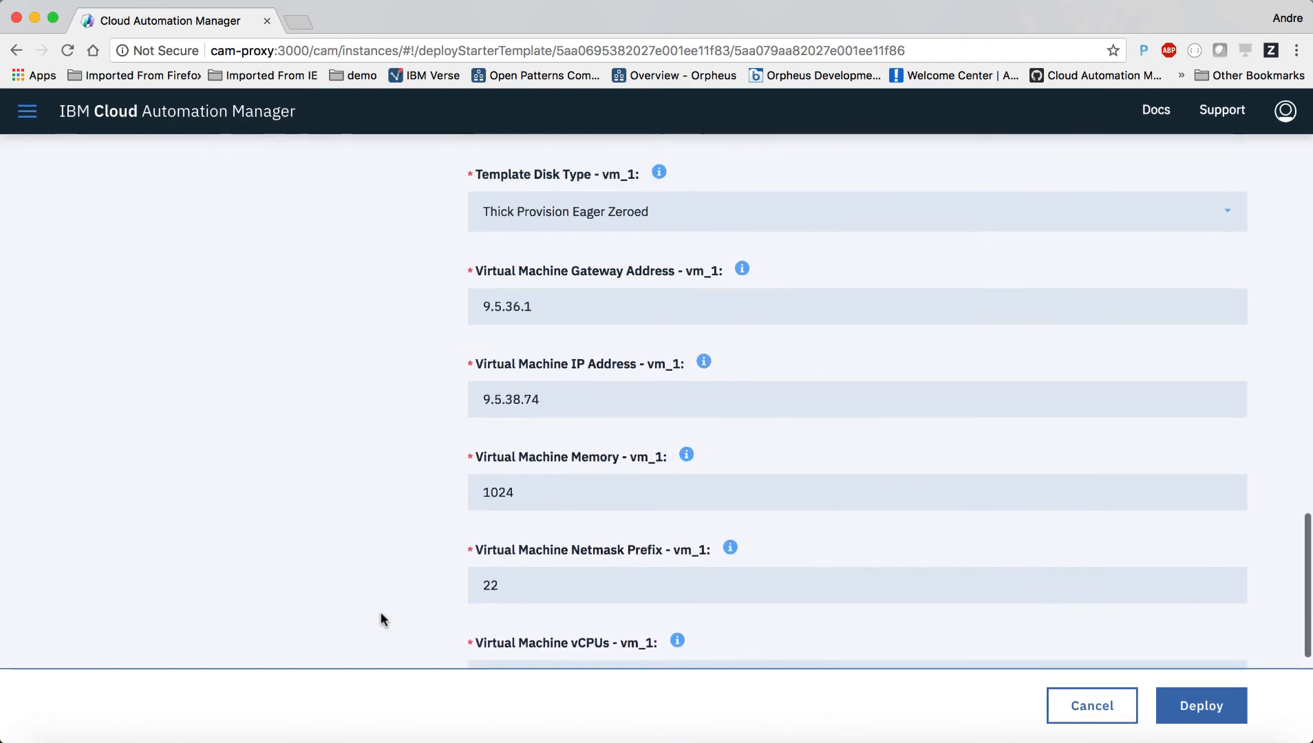
pyautogui.scroll(12, 380, 614)
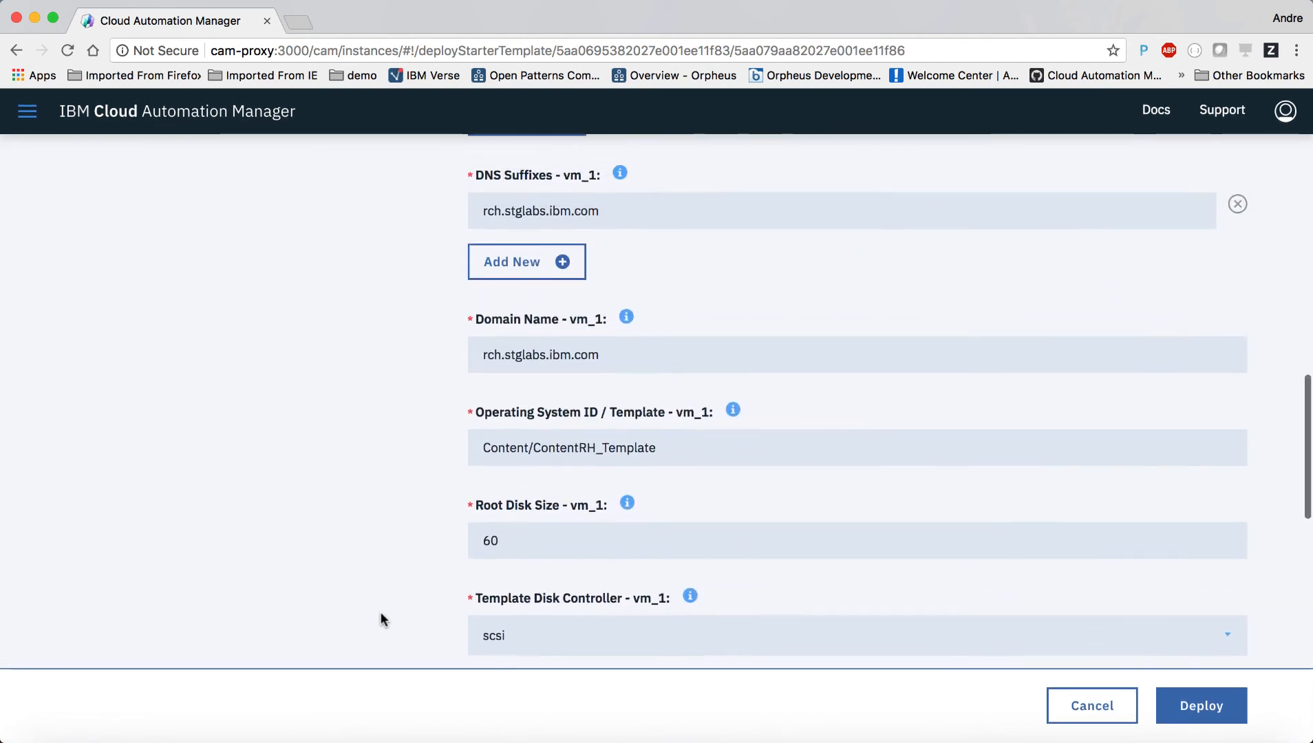
pyautogui.scroll(1, 380, 619)
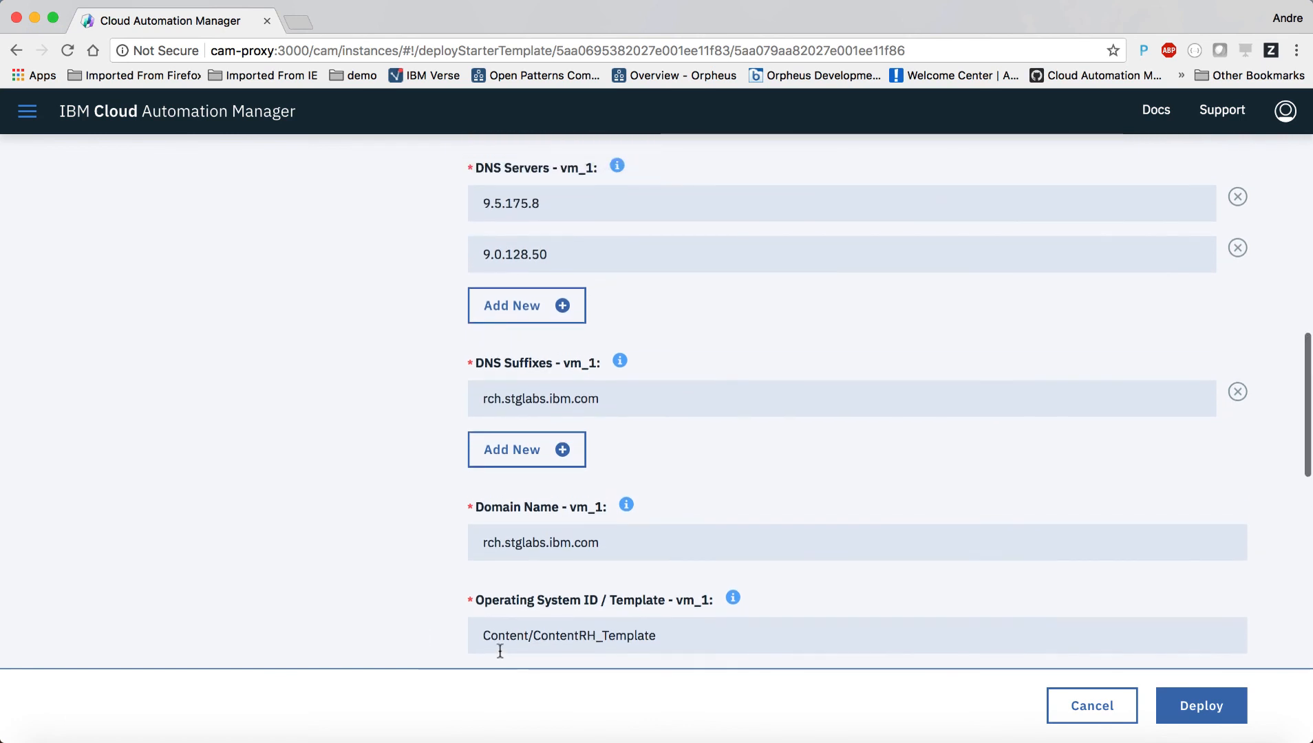
pyautogui.click(1202, 706)
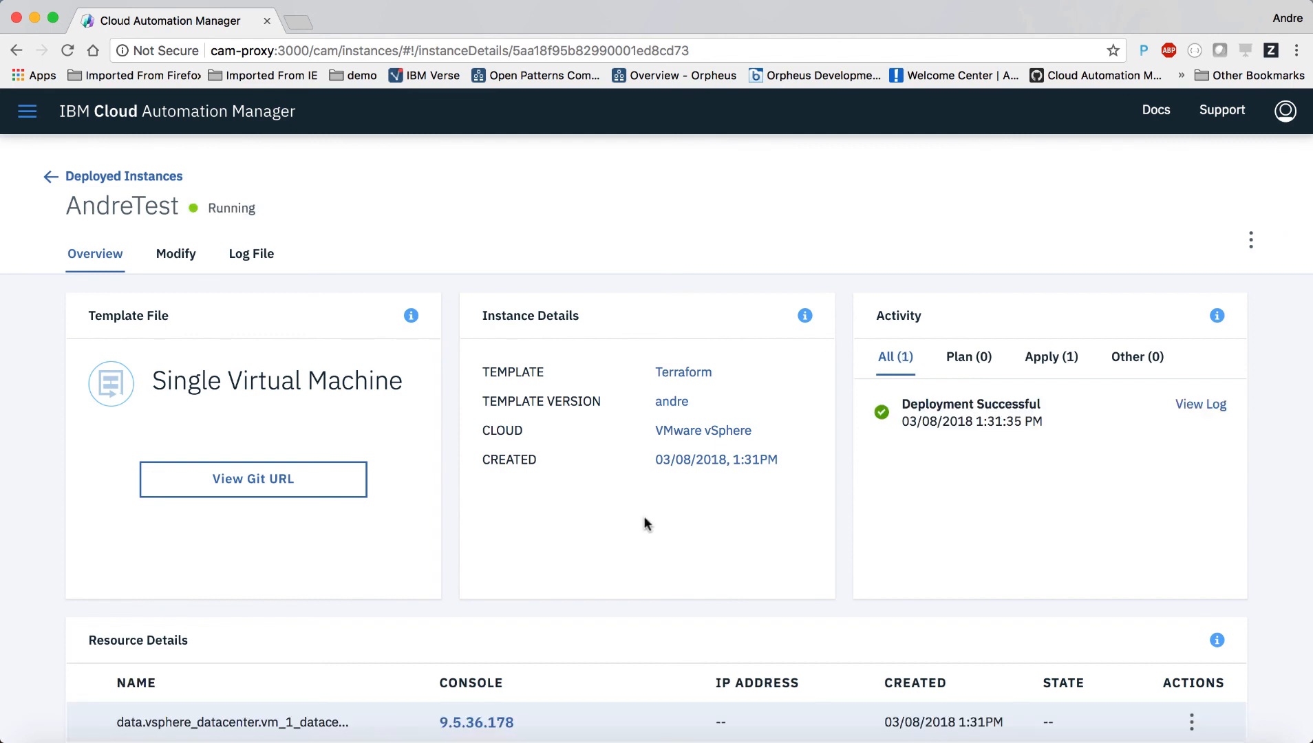
# Step: Scroll through AndreTest's resource details and input variables to confirm Root Disk Size is 60
pyautogui.scroll(-1, 644, 518)
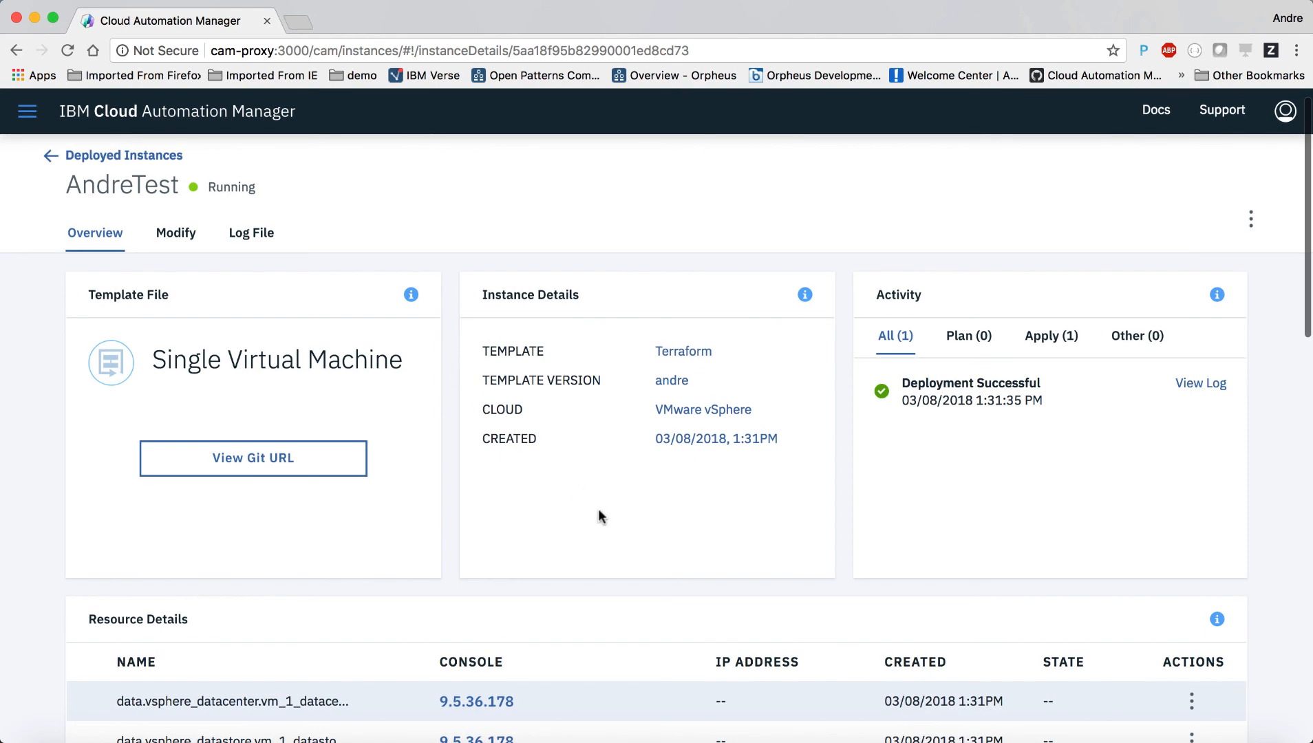
pyautogui.scroll(-9, 598, 510)
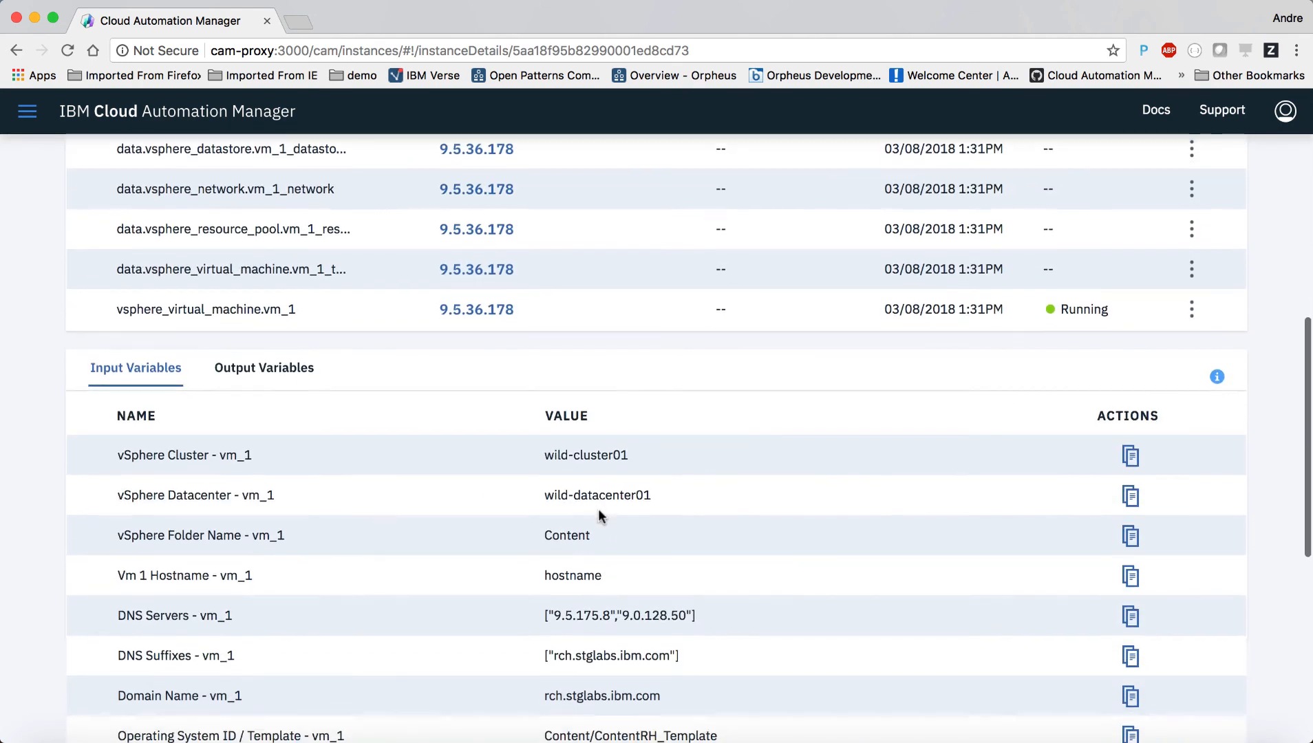
pyautogui.scroll(-7, 599, 510)
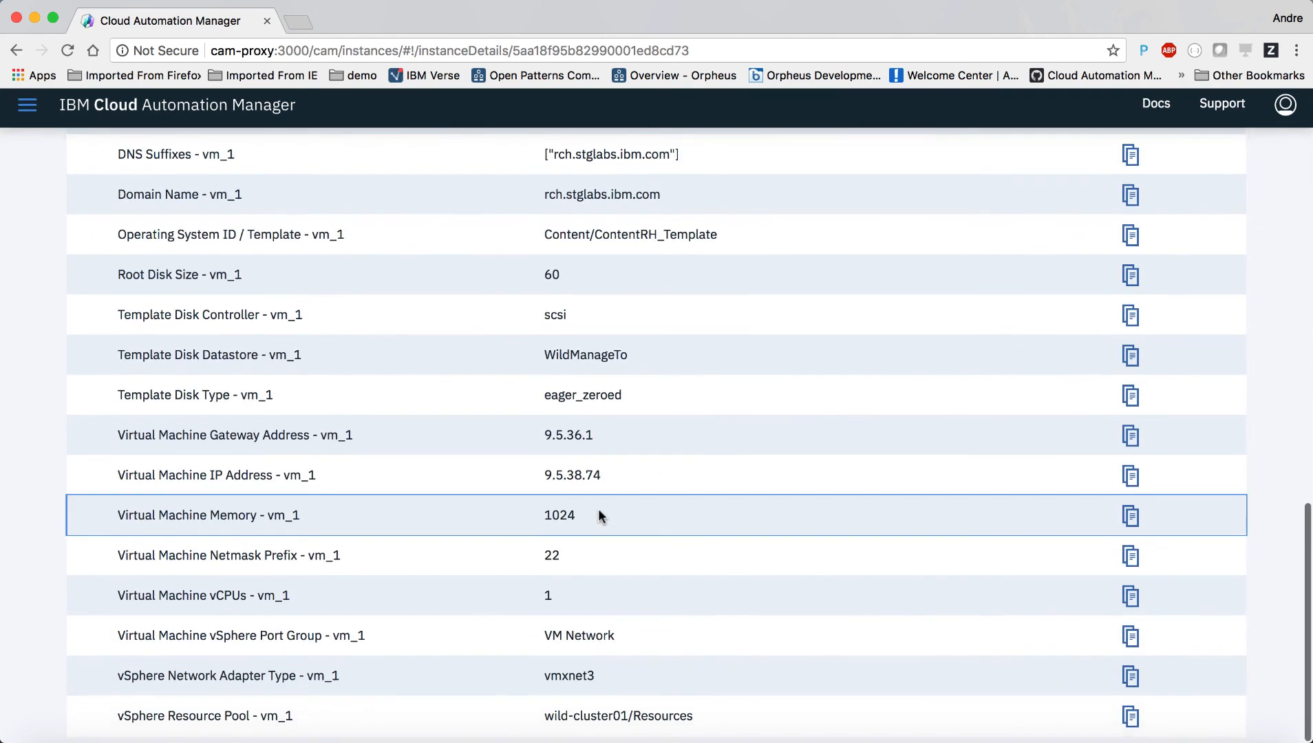
pyautogui.scroll(9, 598, 515)
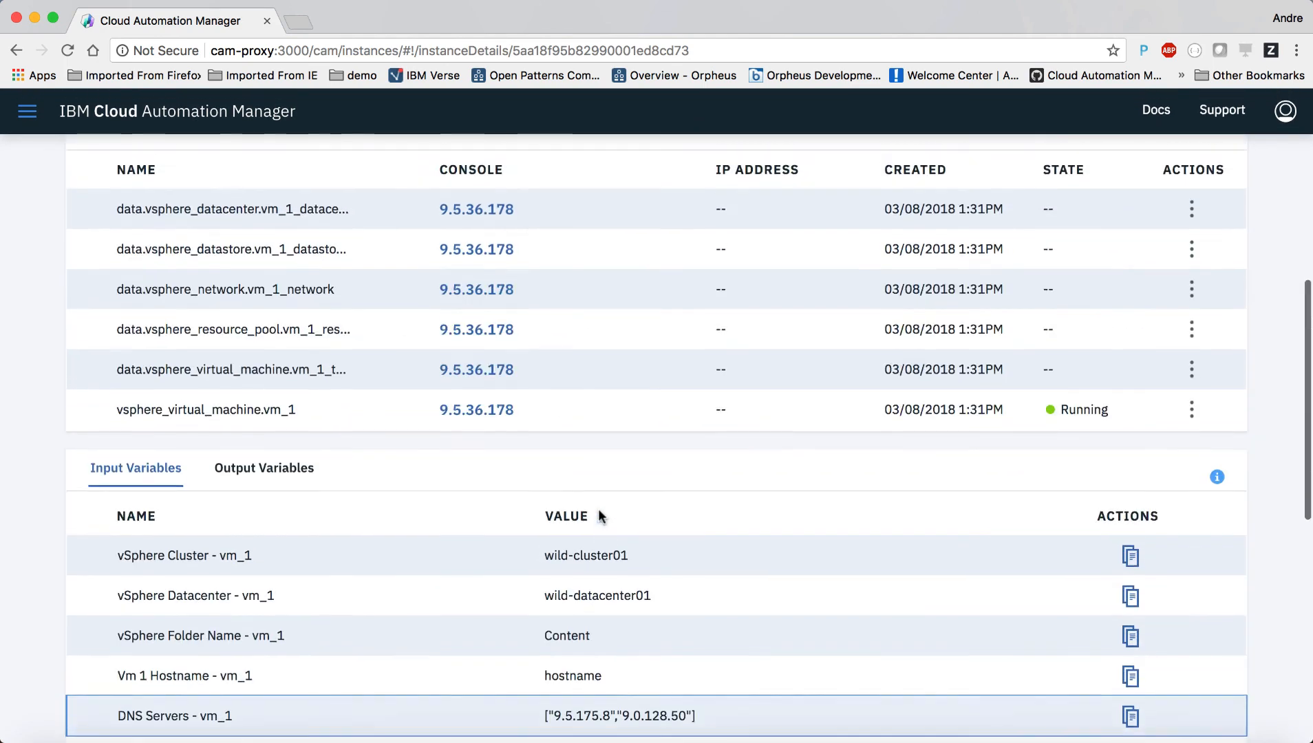
pyautogui.scroll(3, 598, 512)
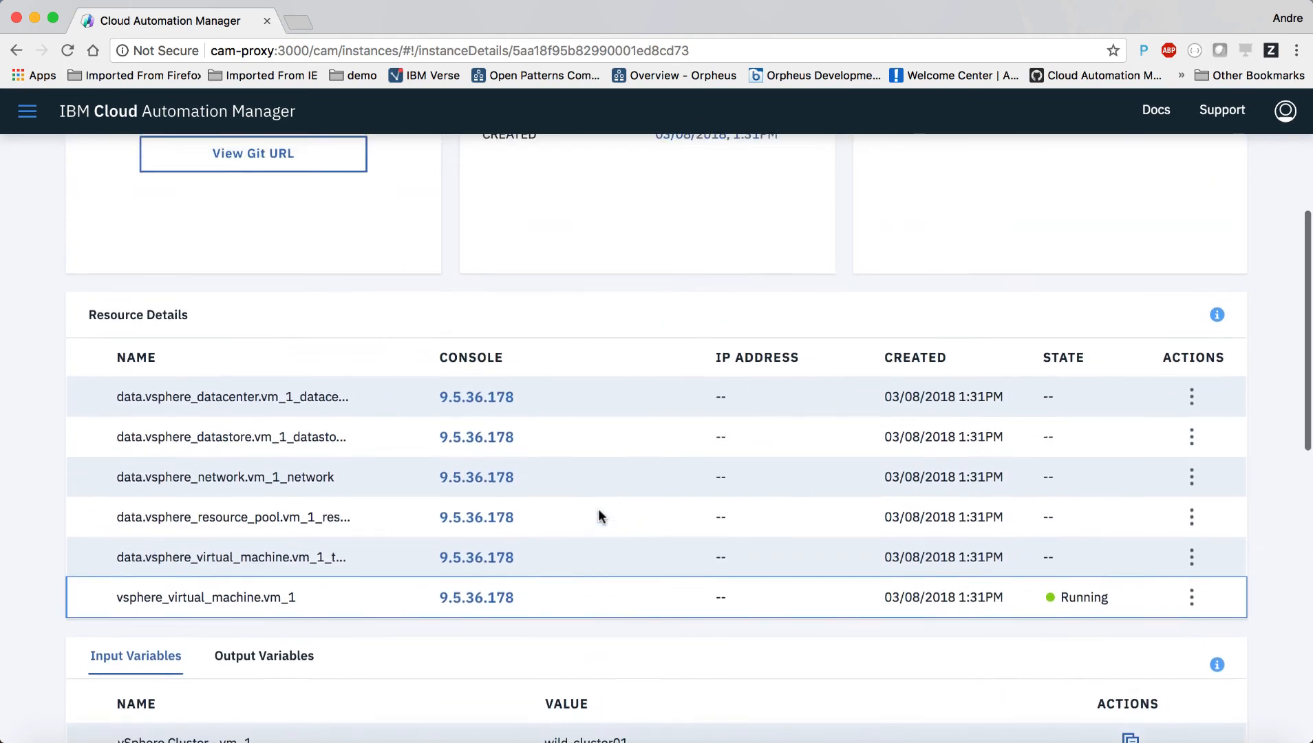
pyautogui.scroll(5, 599, 510)
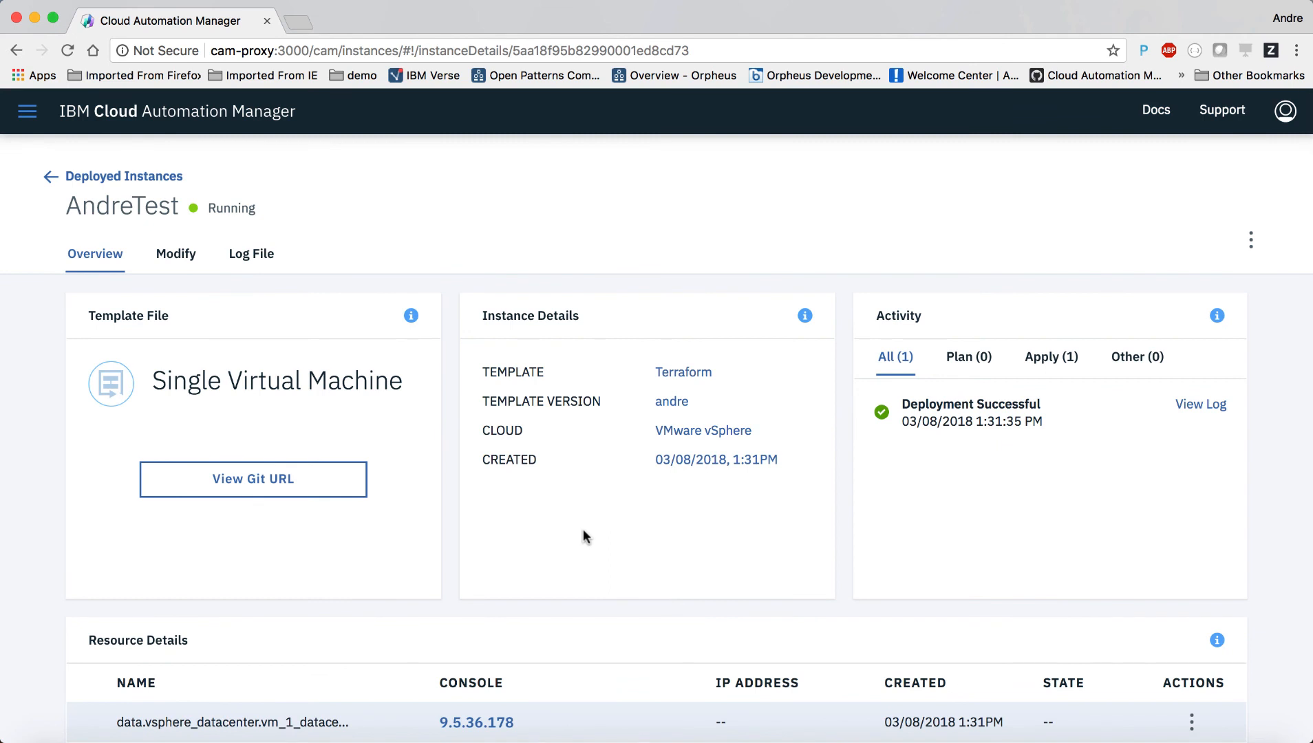